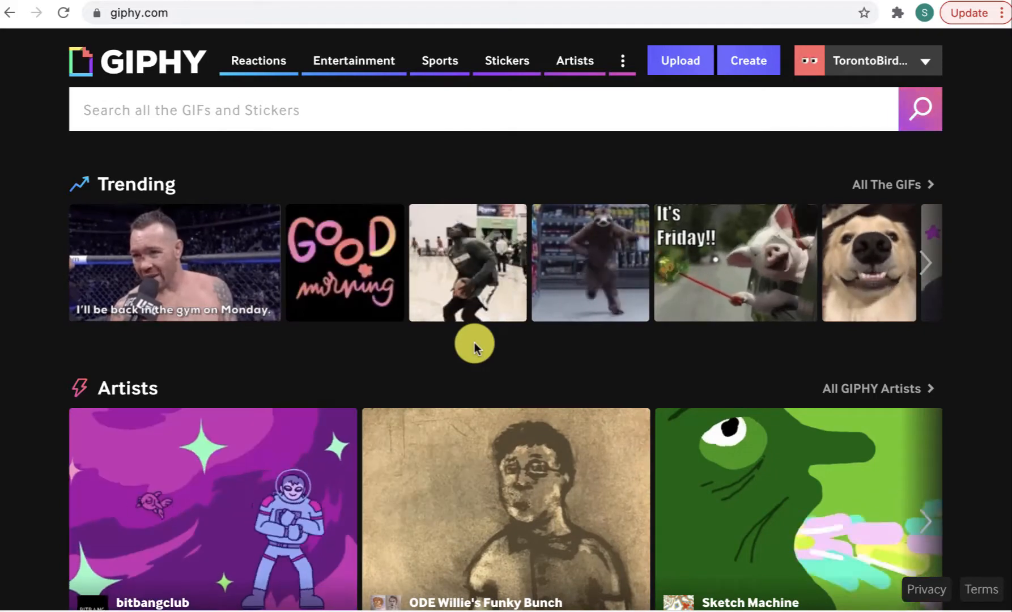
Open the GIPHY Create page for making a GIF
{"action": "scroll", "coordinate": [479, 292], "scroll_direction": "down", "scroll_amount": 2}
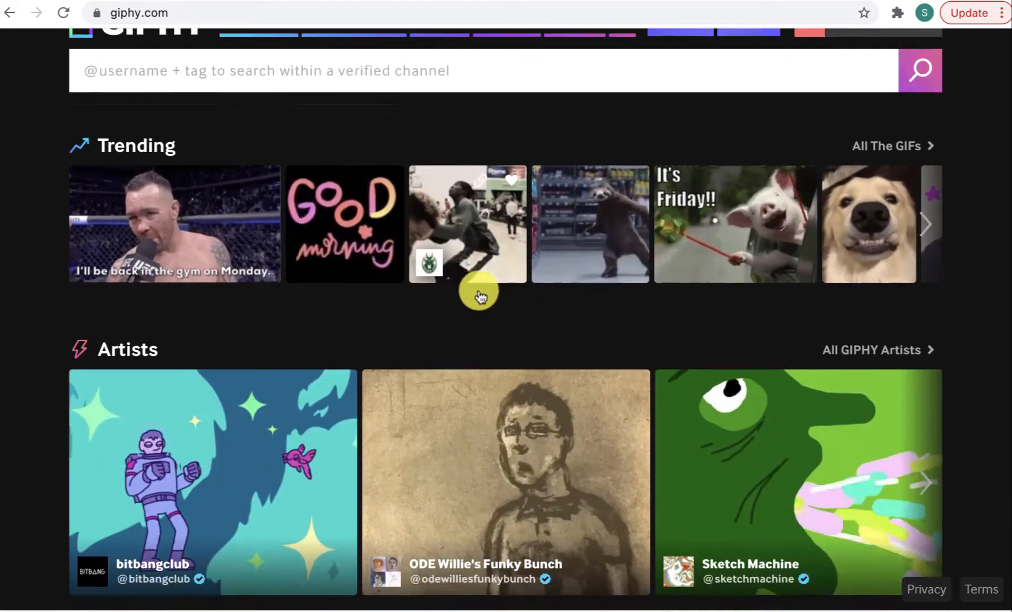
{"action": "scroll", "coordinate": [479, 292], "scroll_direction": "up", "scroll_amount": 2}
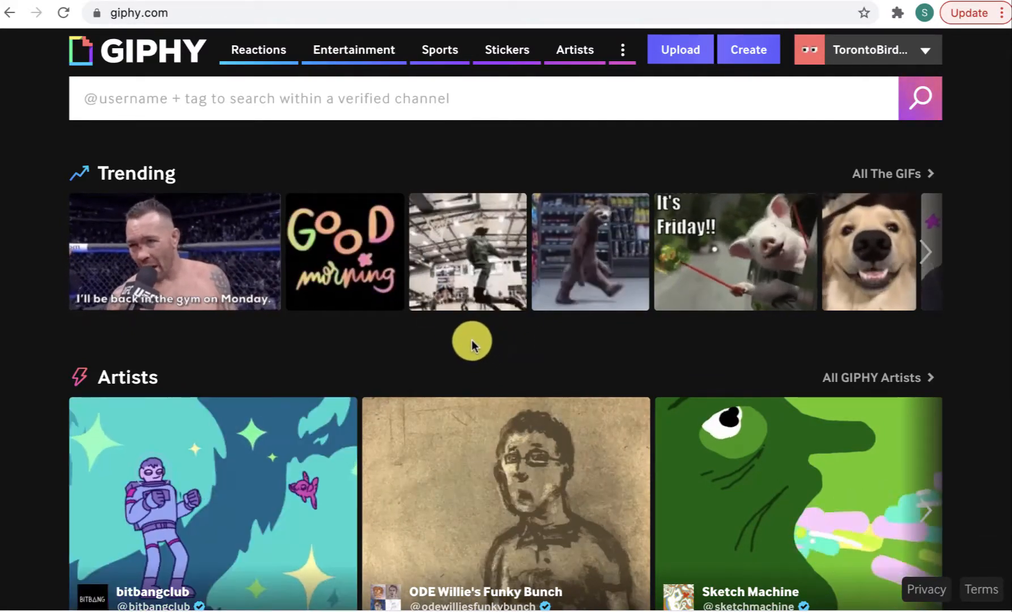
{"action": "scroll", "coordinate": [472, 339], "scroll_direction": "up", "scroll_amount": 1}
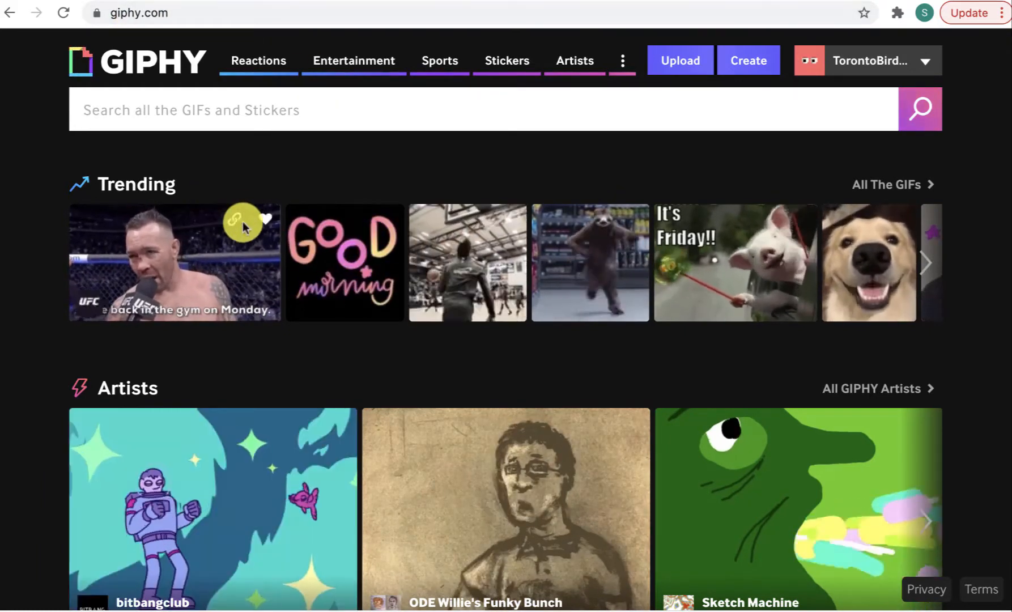
{"action": "scroll", "coordinate": [358, 326], "scroll_direction": "down", "scroll_amount": 2}
{"action": "scroll", "coordinate": [358, 327], "scroll_direction": "up", "scroll_amount": 2}
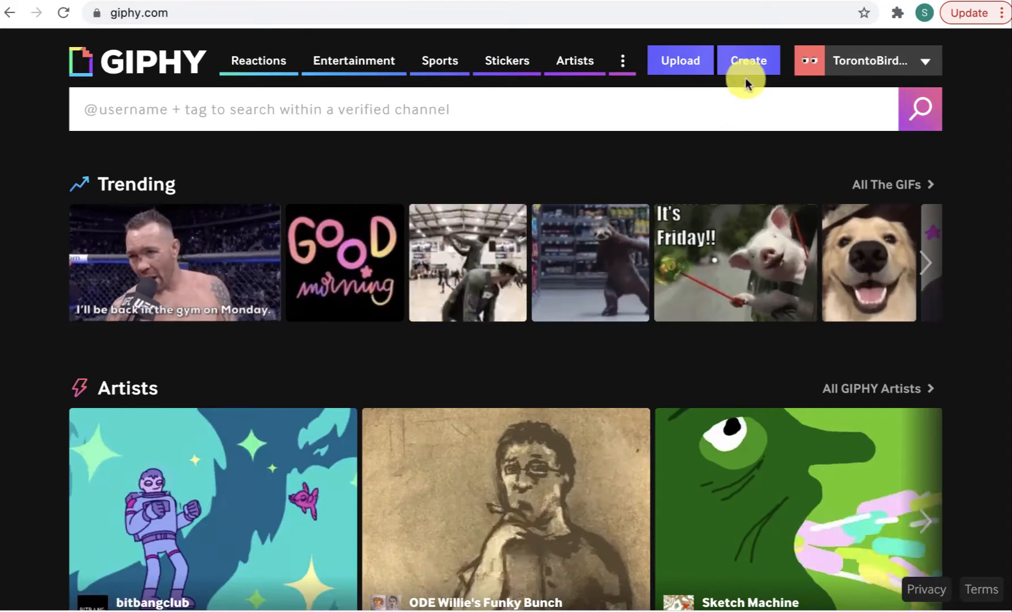
{"action": "left_click", "coordinate": [745, 69]}
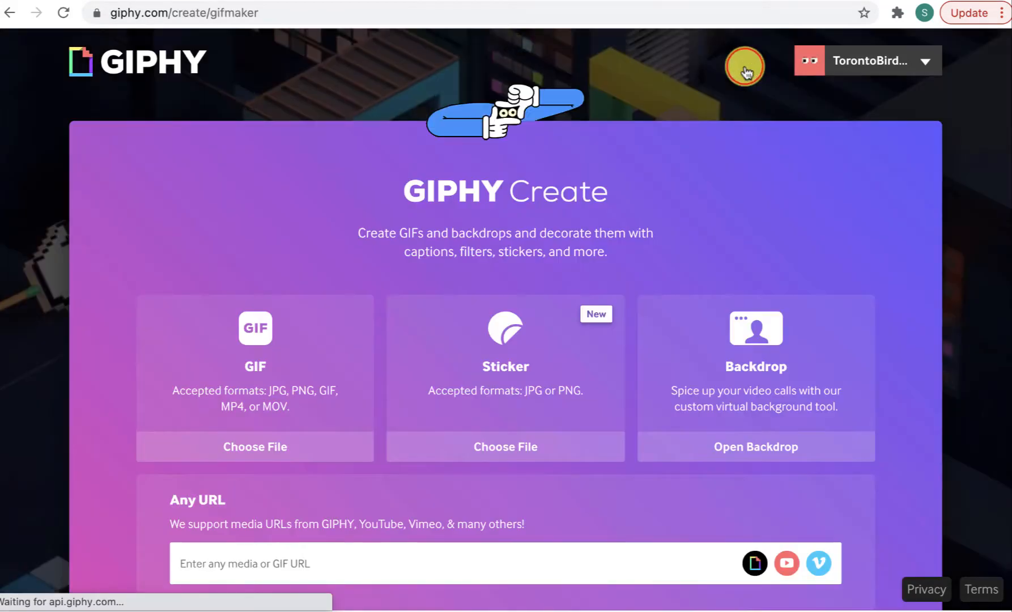
{"action": "scroll", "coordinate": [594, 205], "scroll_direction": "down", "scroll_amount": 2}
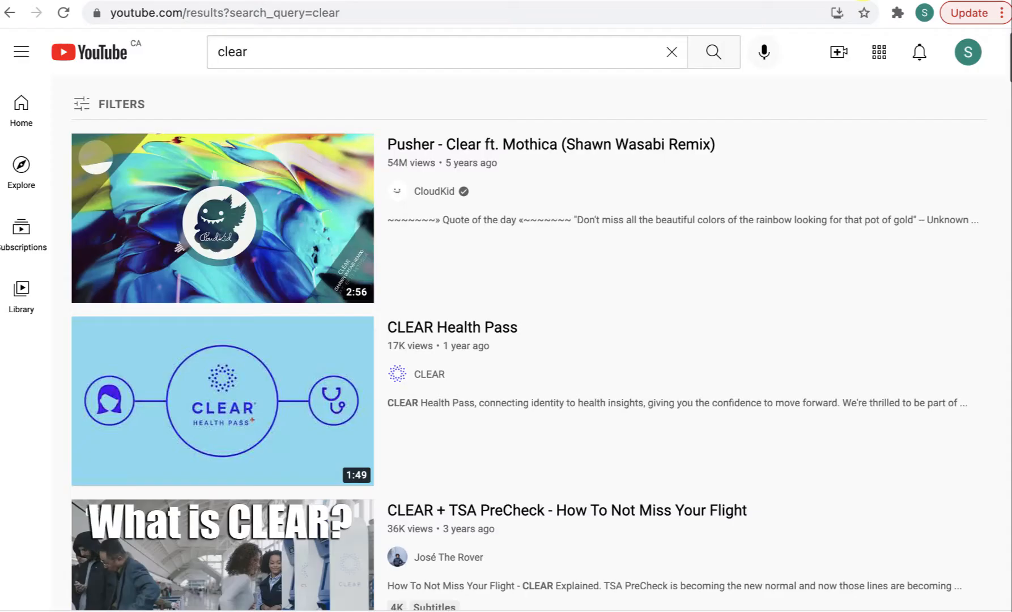
Switch to YouTube and search for "happy" videos
{"action": "left_click", "coordinate": [358, 52]}
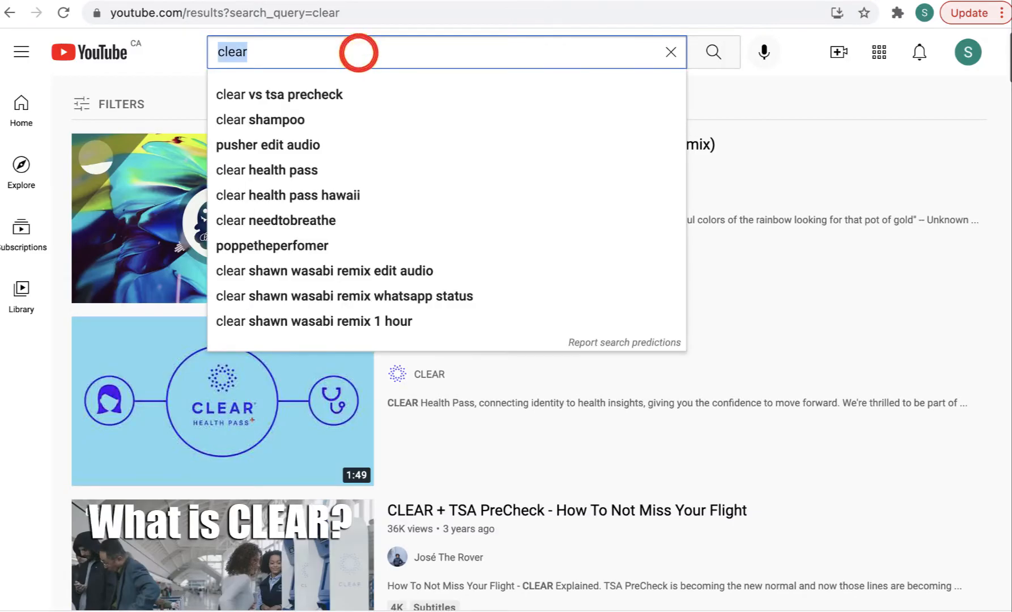
{"action": "type", "text": "happy"}
{"action": "key", "text": "Return"}
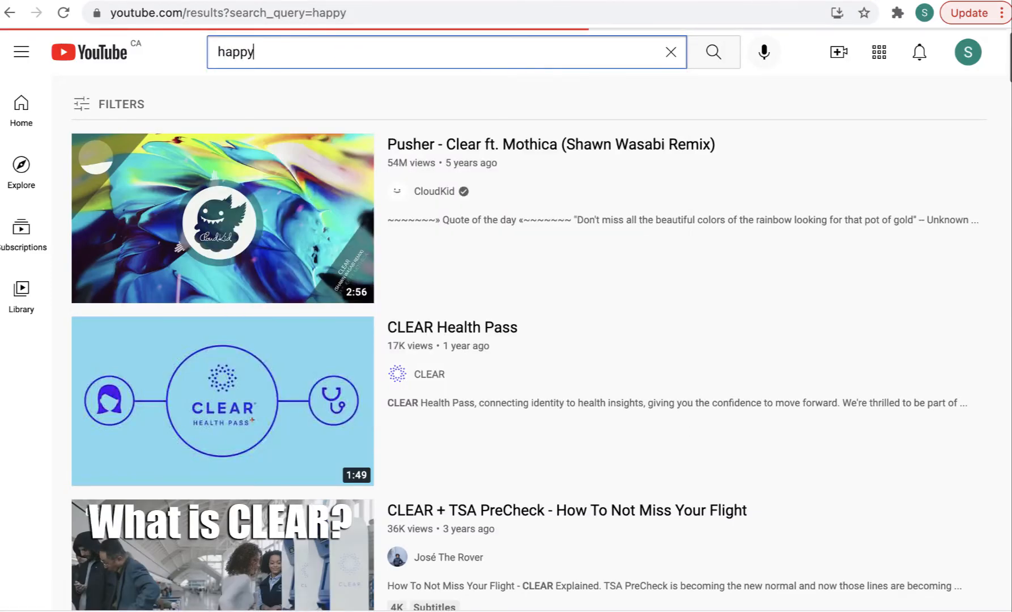
{"action": "scroll", "coordinate": [489, 392], "scroll_direction": "down", "scroll_amount": 7}
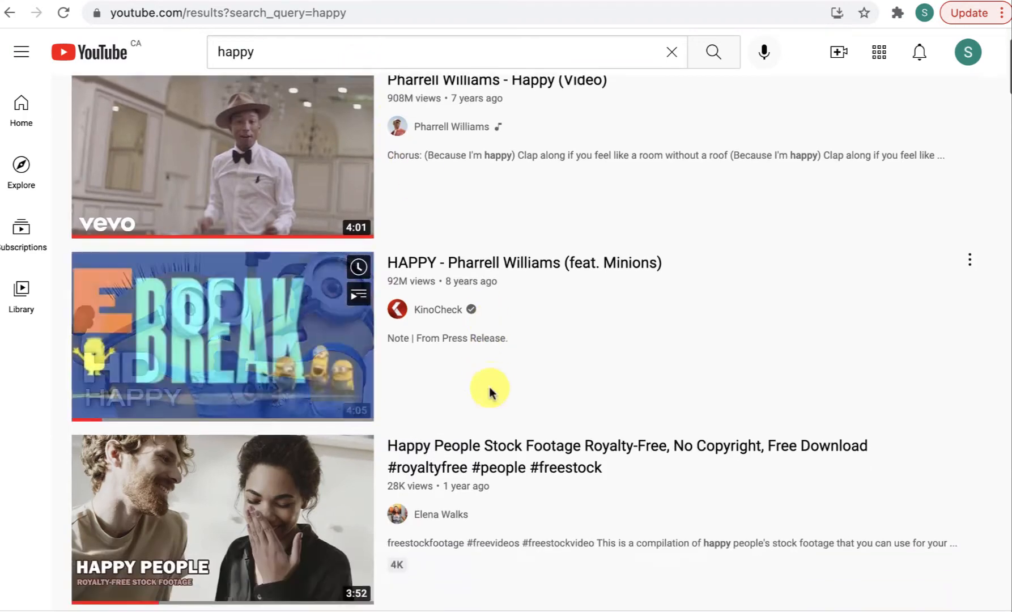
{"action": "scroll", "coordinate": [491, 392], "scroll_direction": "up", "scroll_amount": 7}
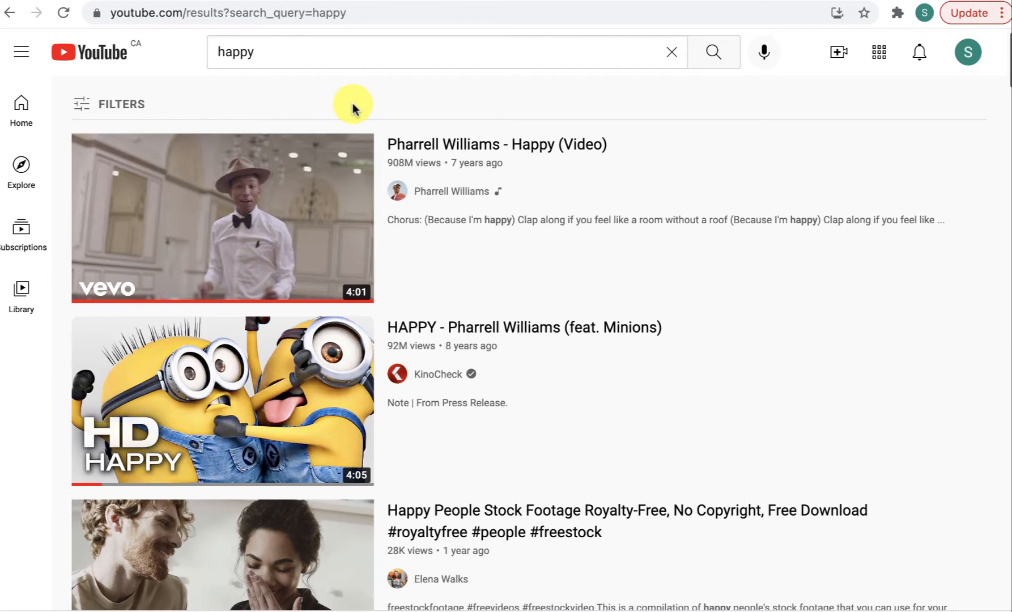
{"action": "left_click", "coordinate": [316, 57]}
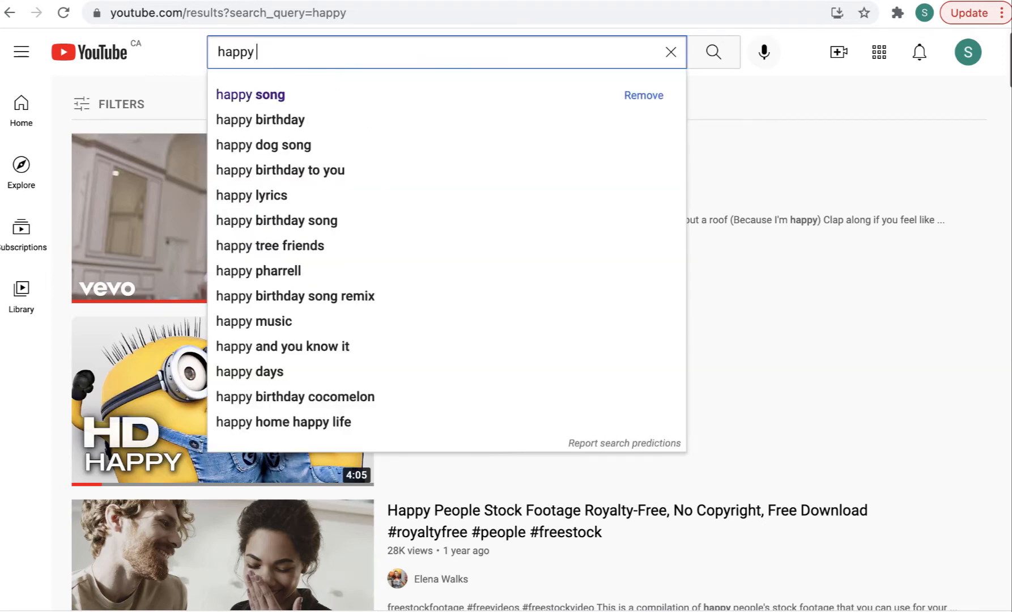
{"action": "type", "text": "public domain"}
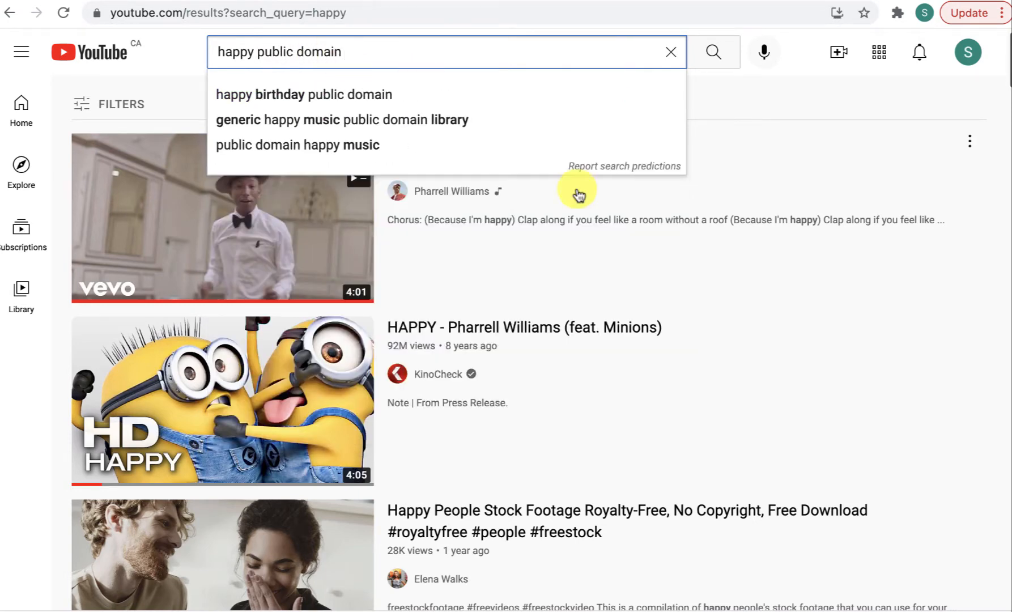
{"action": "left_click", "coordinate": [755, 129]}
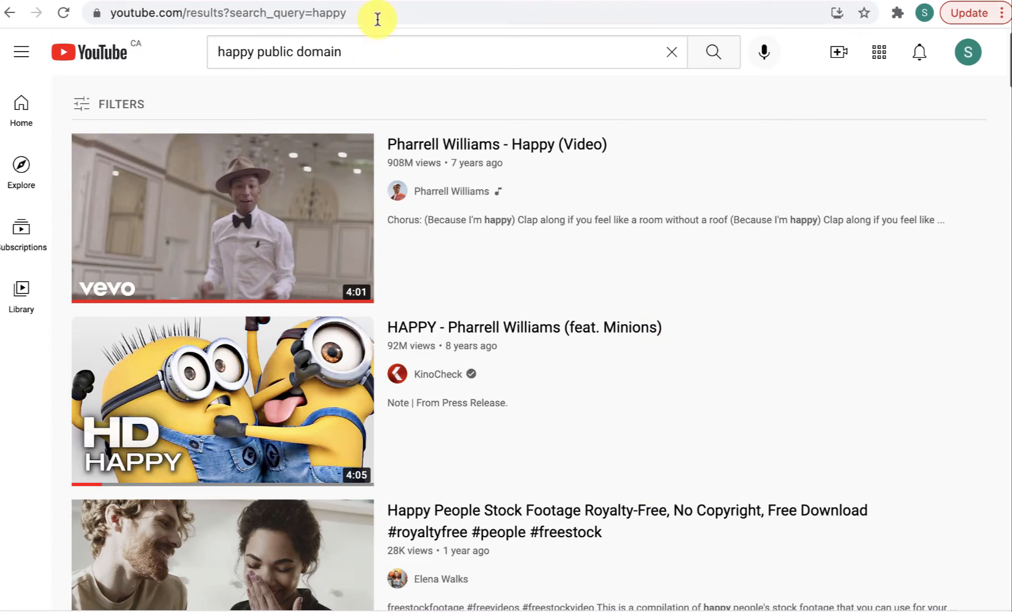
{"action": "left_click_drag", "start_coordinate": [350, 51], "coordinate": [251, 51]}
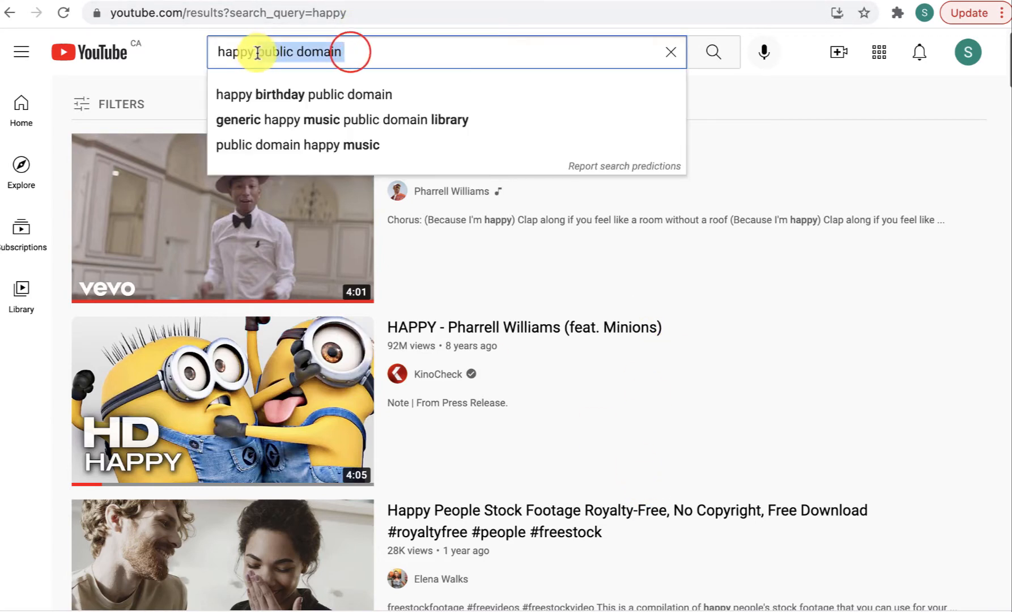
{"action": "key", "text": "BackSpace"}
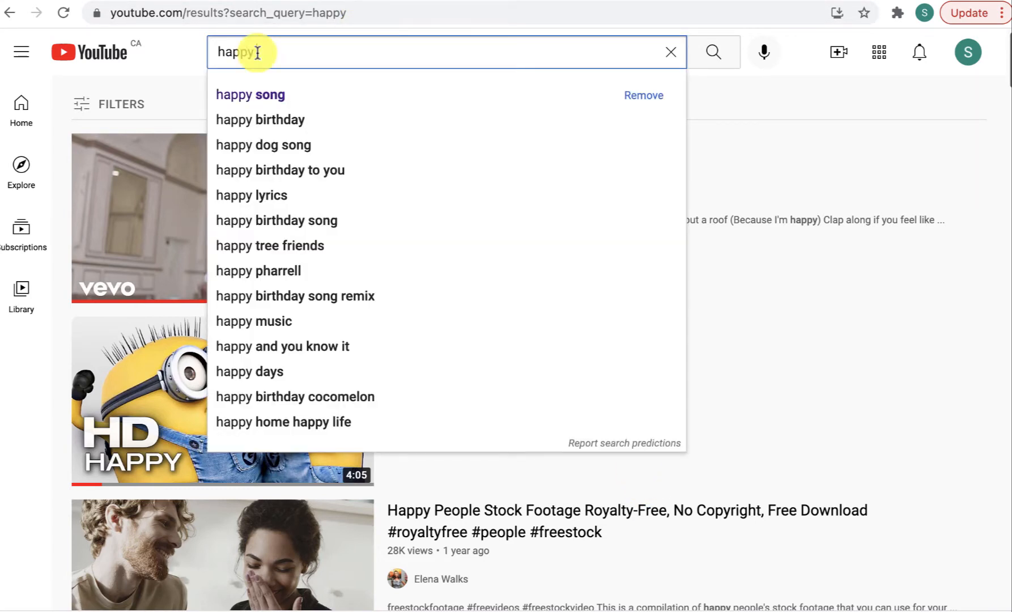
{"action": "left_click", "coordinate": [749, 97]}
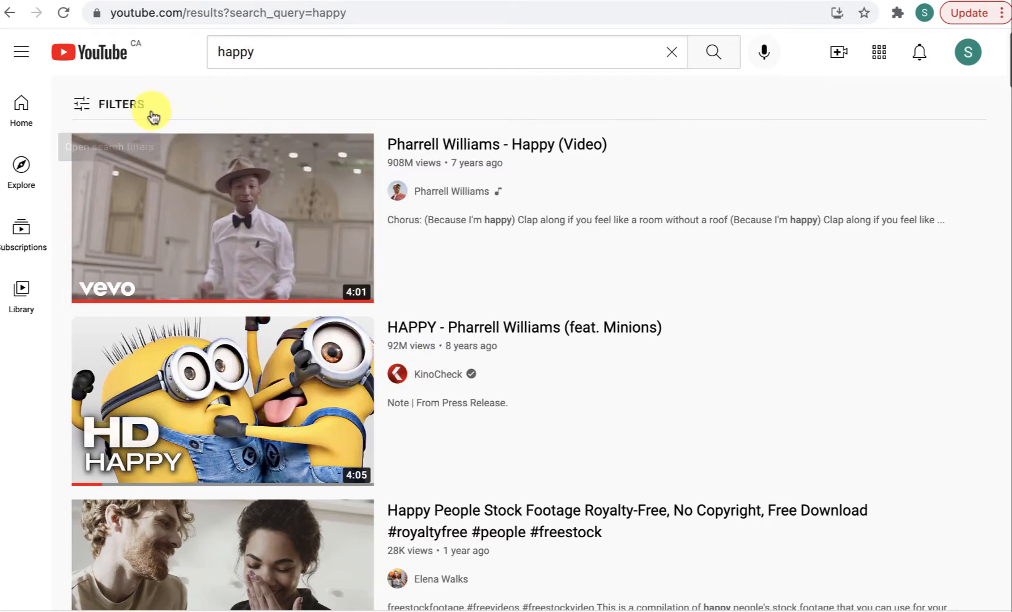
Filter the "happy" search results to Creative Commons videos and look through the list
{"action": "left_click", "coordinate": [135, 105]}
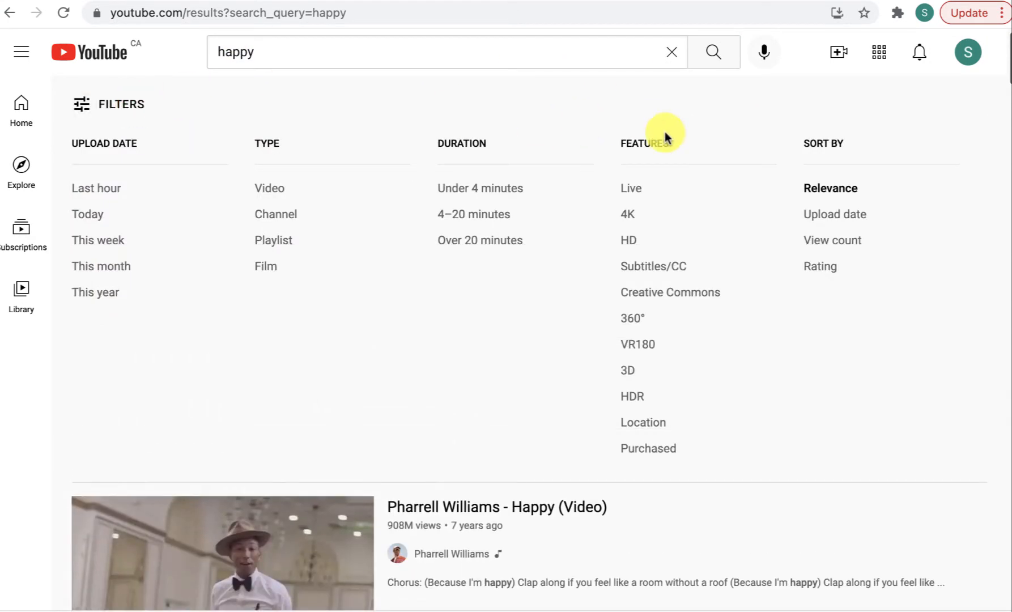
{"action": "left_click", "coordinate": [673, 294]}
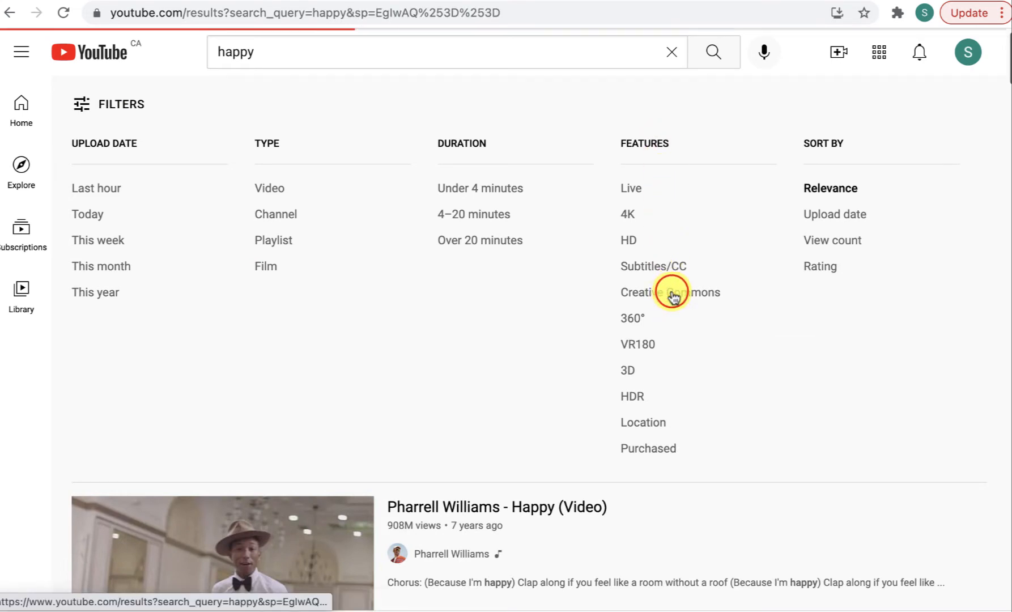
{"action": "scroll", "coordinate": [672, 292], "scroll_direction": "down", "scroll_amount": 6}
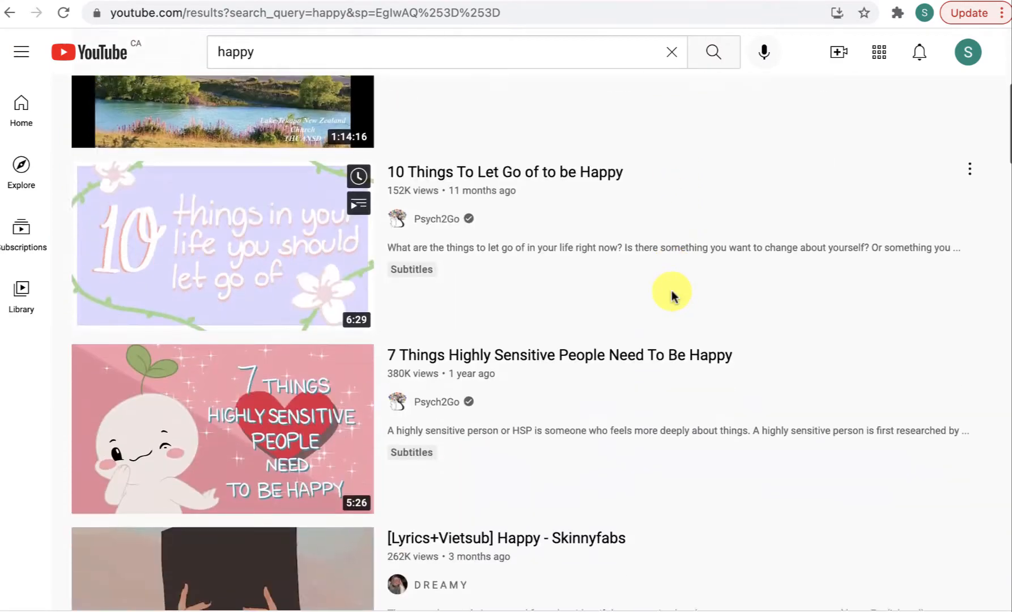
{"action": "scroll", "coordinate": [672, 290], "scroll_direction": "up", "scroll_amount": 7}
{"action": "scroll", "coordinate": [672, 290], "scroll_direction": "down", "scroll_amount": 2}
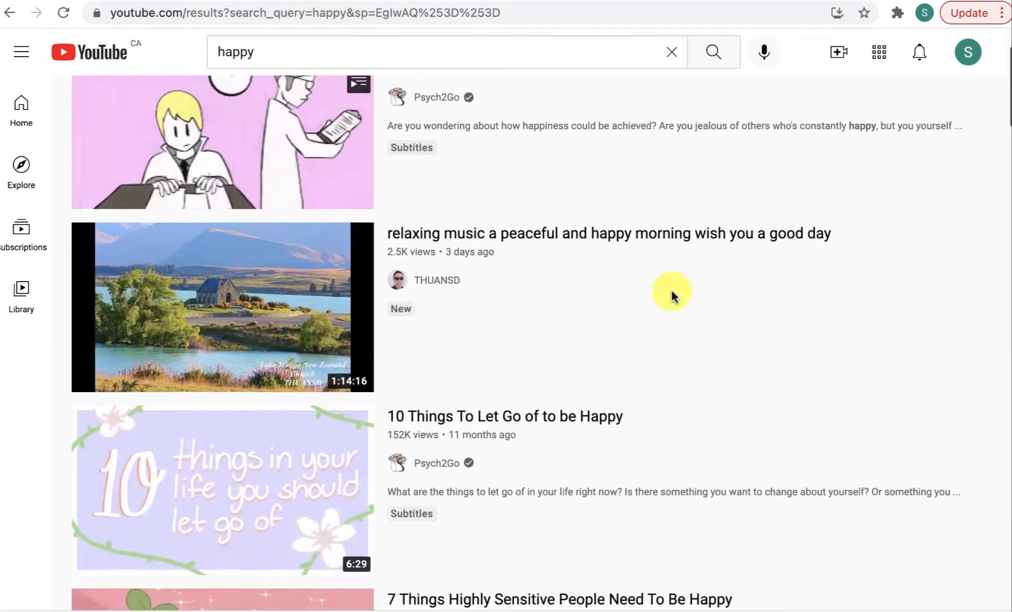
{"action": "scroll", "coordinate": [671, 290], "scroll_direction": "down", "scroll_amount": 4}
{"action": "scroll", "coordinate": [672, 290], "scroll_direction": "down", "scroll_amount": 5}
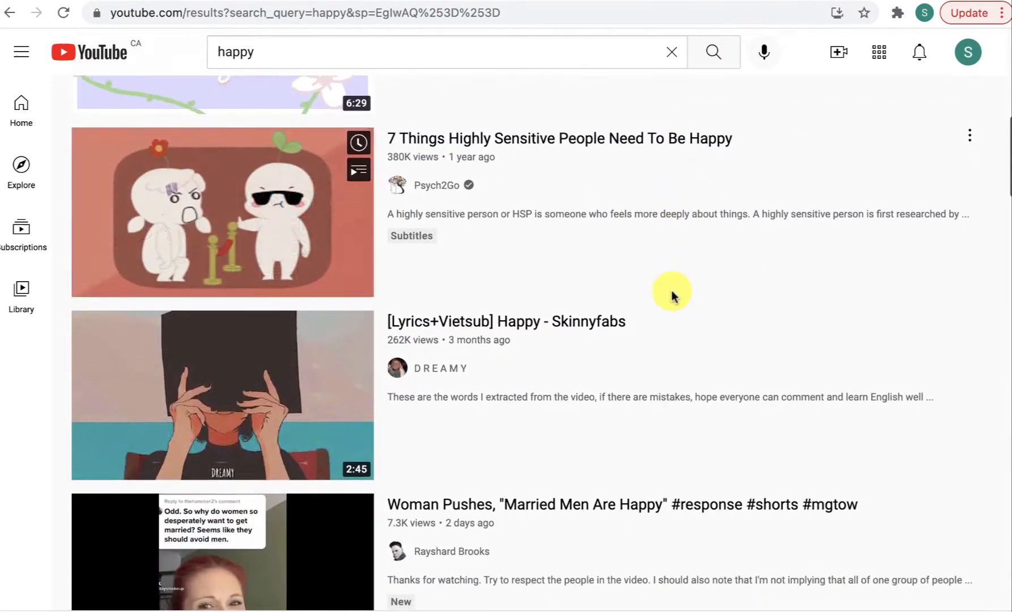
{"action": "scroll", "coordinate": [672, 290], "scroll_direction": "down", "scroll_amount": 2}
{"action": "scroll", "coordinate": [671, 290], "scroll_direction": "up", "scroll_amount": 12}
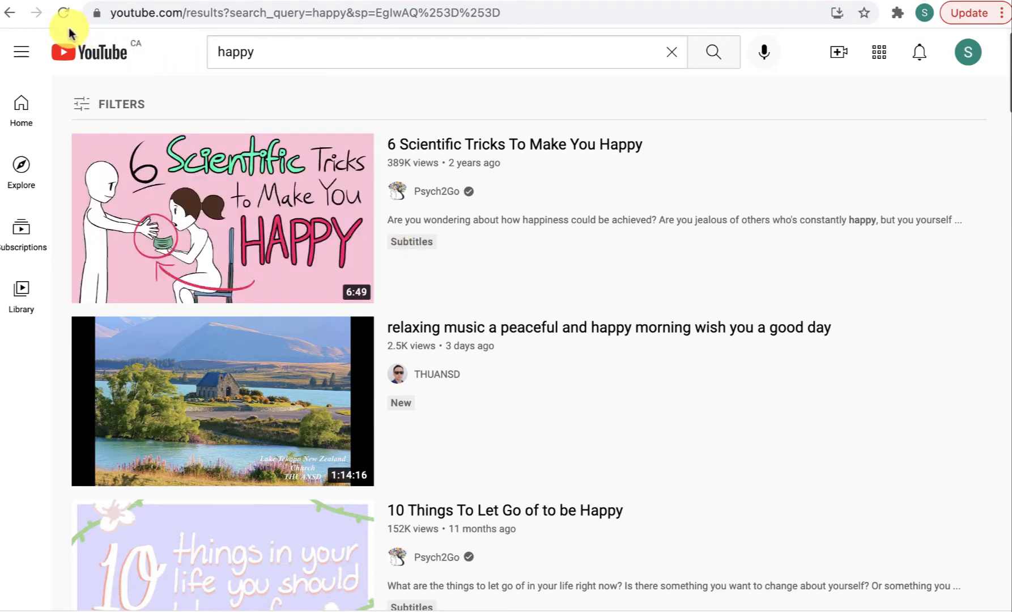
Narrow the Creative Commons results further to videos under 4 minutes long
{"action": "left_click", "coordinate": [83, 105]}
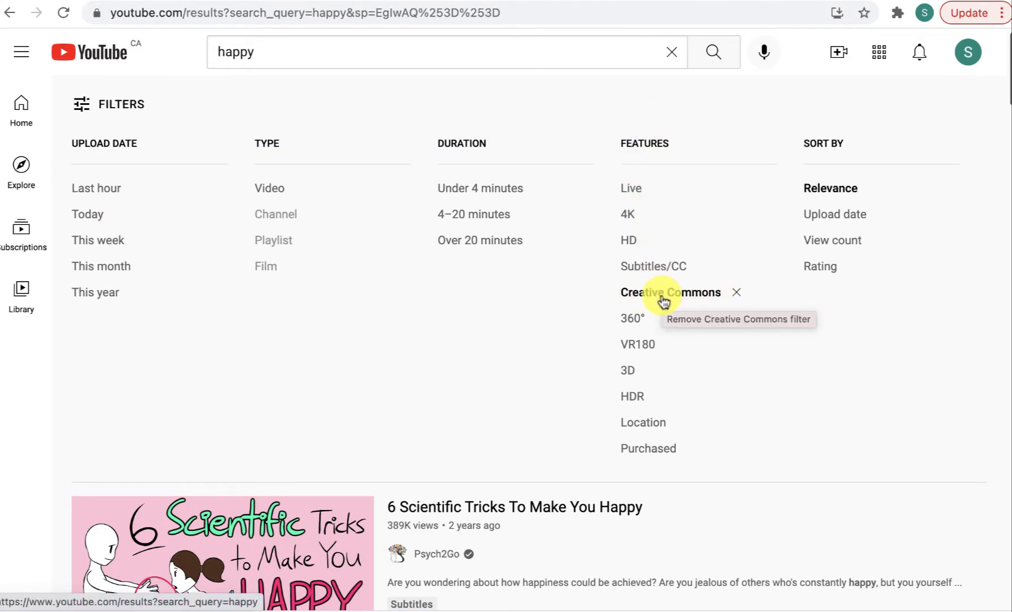
{"action": "left_click", "coordinate": [483, 189]}
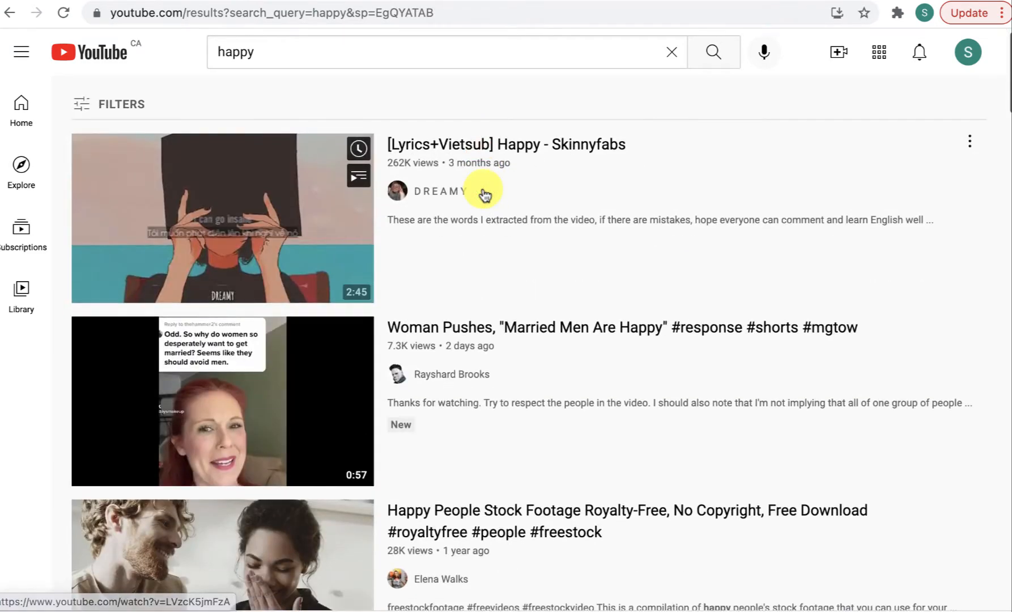
{"action": "scroll", "coordinate": [549, 295], "scroll_direction": "down", "scroll_amount": 3}
{"action": "scroll", "coordinate": [549, 296], "scroll_direction": "down", "scroll_amount": 1}
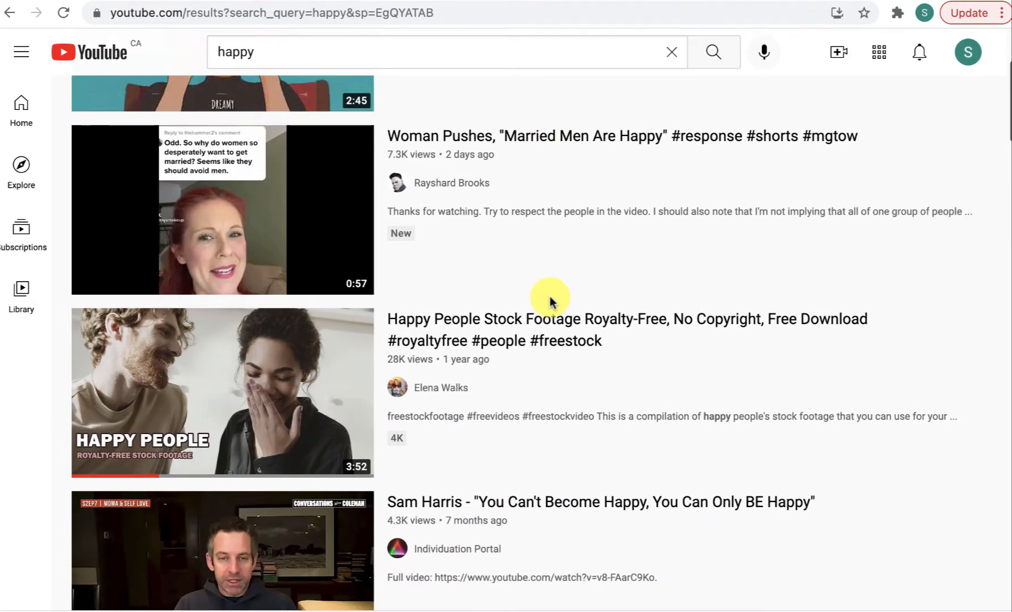
Open the "Happy People Stock Footage Royalty-Free" video, pause it and check the licence in its full description
{"action": "left_click", "coordinate": [521, 317]}
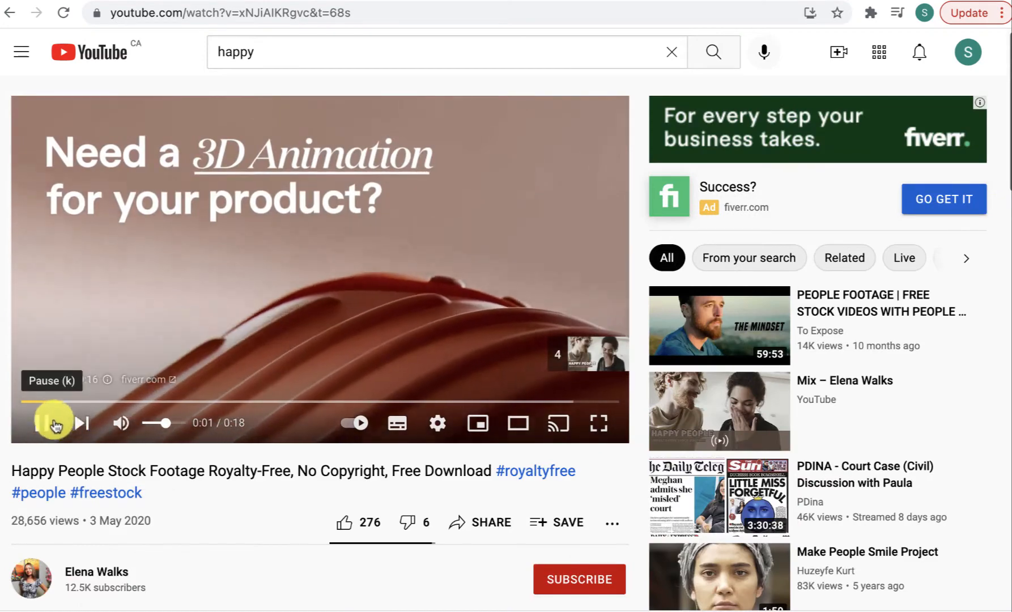
{"action": "left_click", "coordinate": [55, 426]}
{"action": "scroll", "coordinate": [164, 469], "scroll_direction": "down", "scroll_amount": 4}
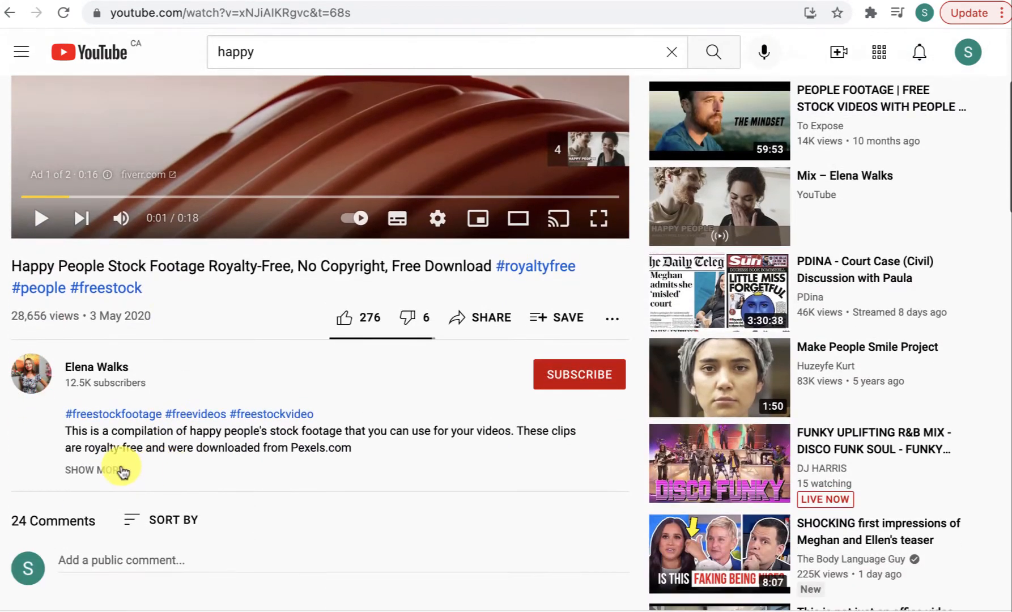
{"action": "left_click", "coordinate": [121, 470]}
{"action": "scroll", "coordinate": [259, 472], "scroll_direction": "down", "scroll_amount": 5}
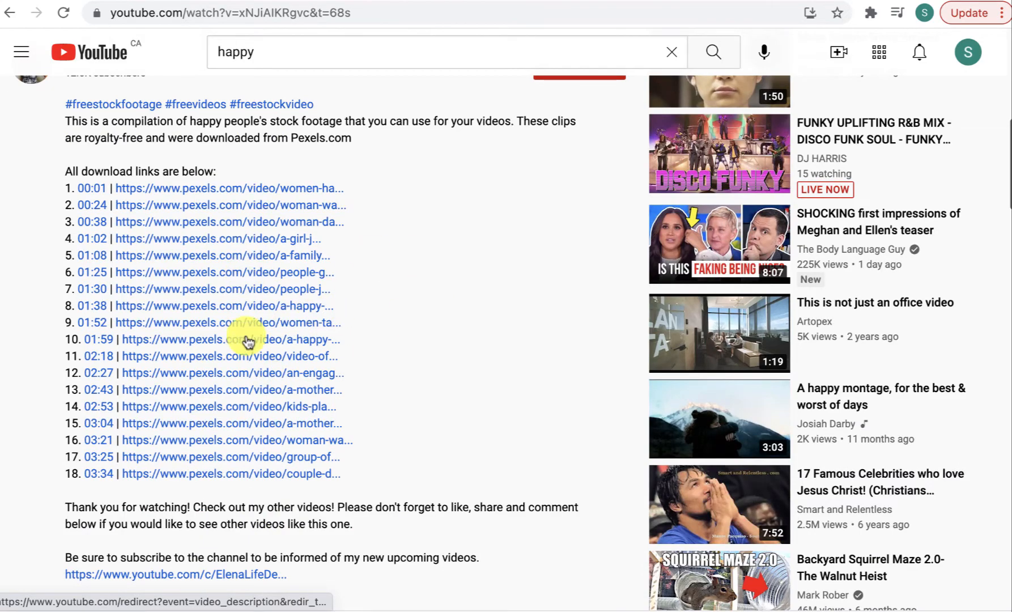
{"action": "scroll", "coordinate": [303, 447], "scroll_direction": "down", "scroll_amount": 15}
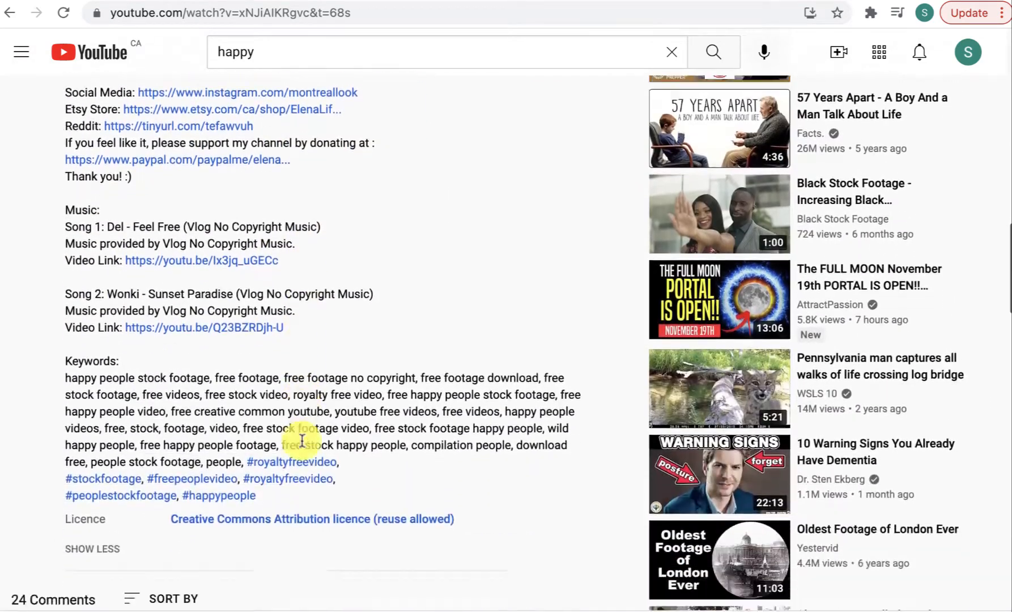
{"action": "scroll", "coordinate": [397, 329], "scroll_direction": "up", "scroll_amount": 20}
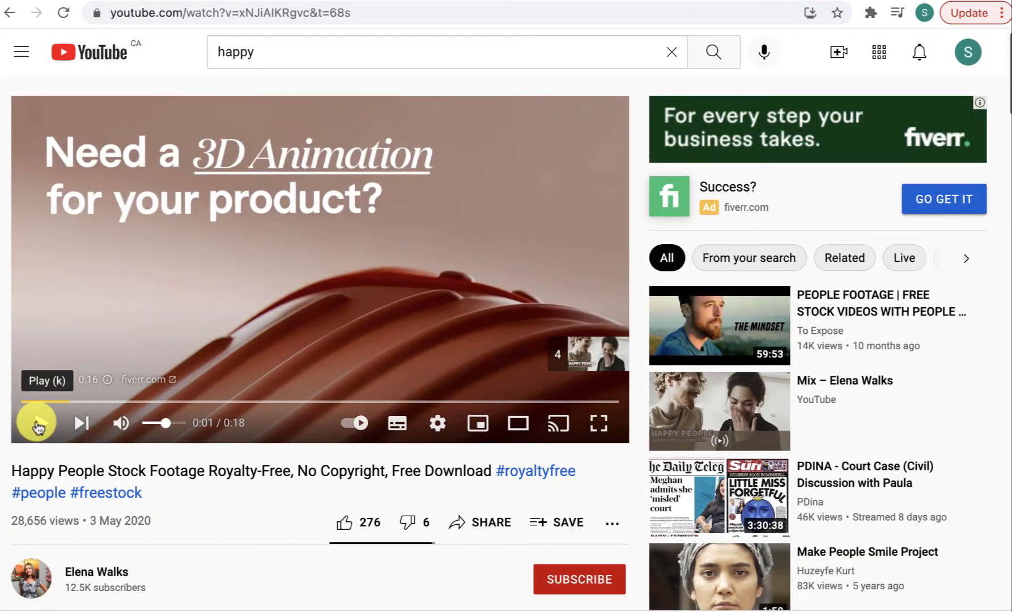
Play the video past the ad, pause the children's clip at 1:04 and select the video's web address
{"action": "left_click", "coordinate": [38, 425]}
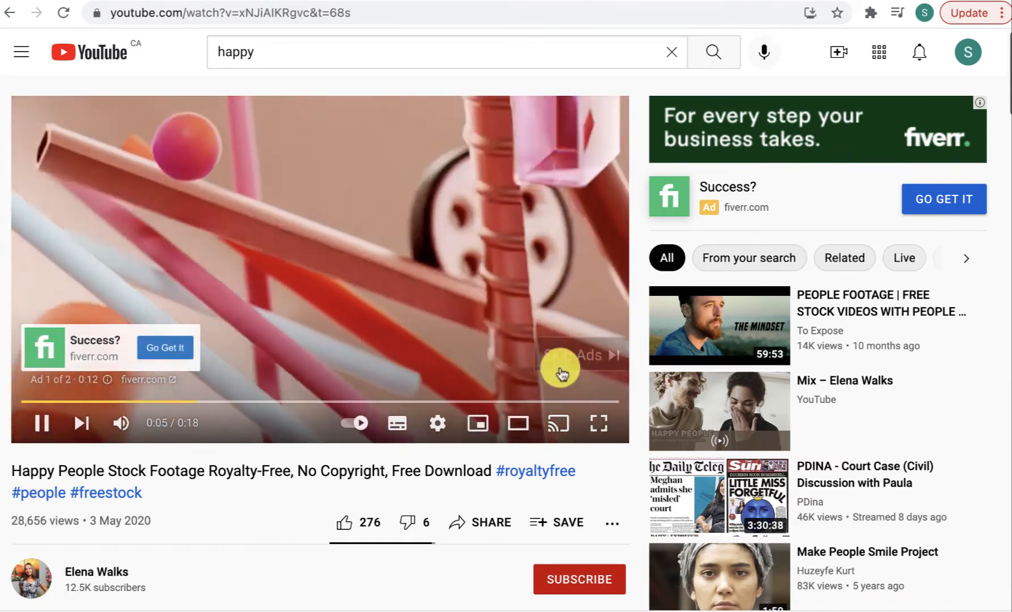
{"action": "left_click", "coordinate": [561, 371]}
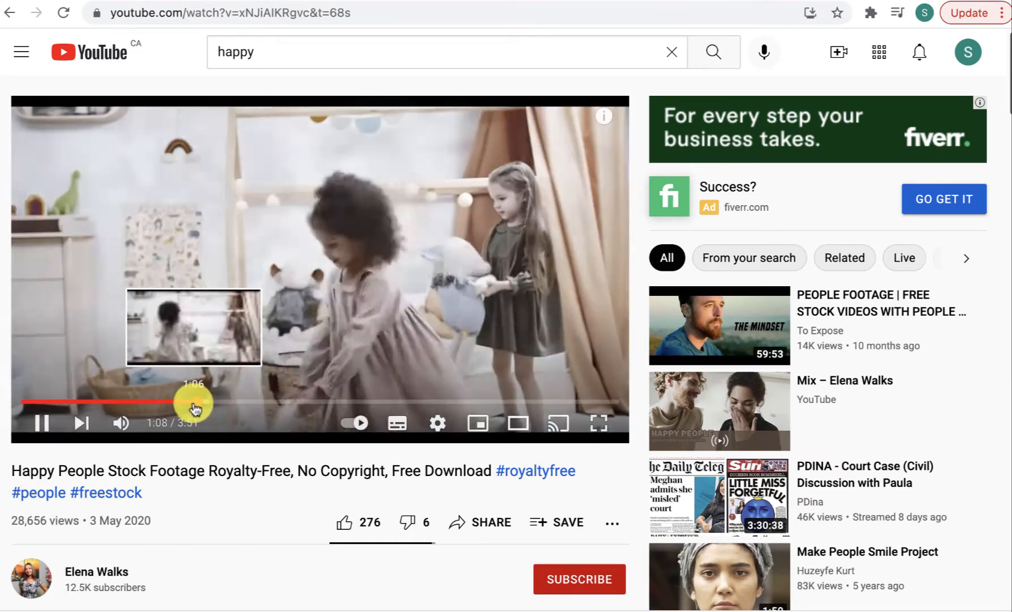
{"action": "left_click_drag", "start_coordinate": [194, 408], "coordinate": [181, 402]}
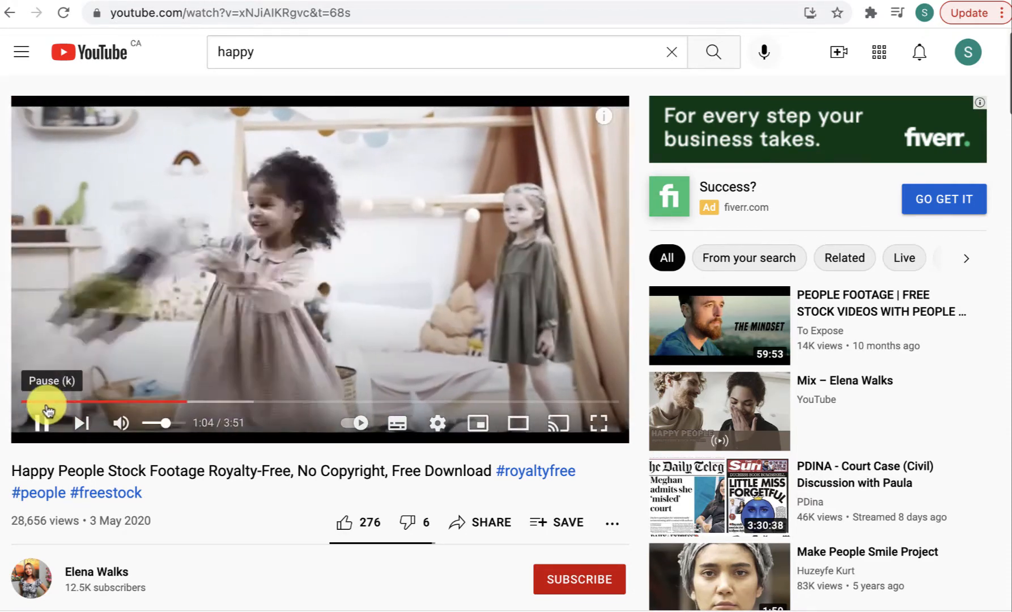
{"action": "left_click", "coordinate": [45, 417]}
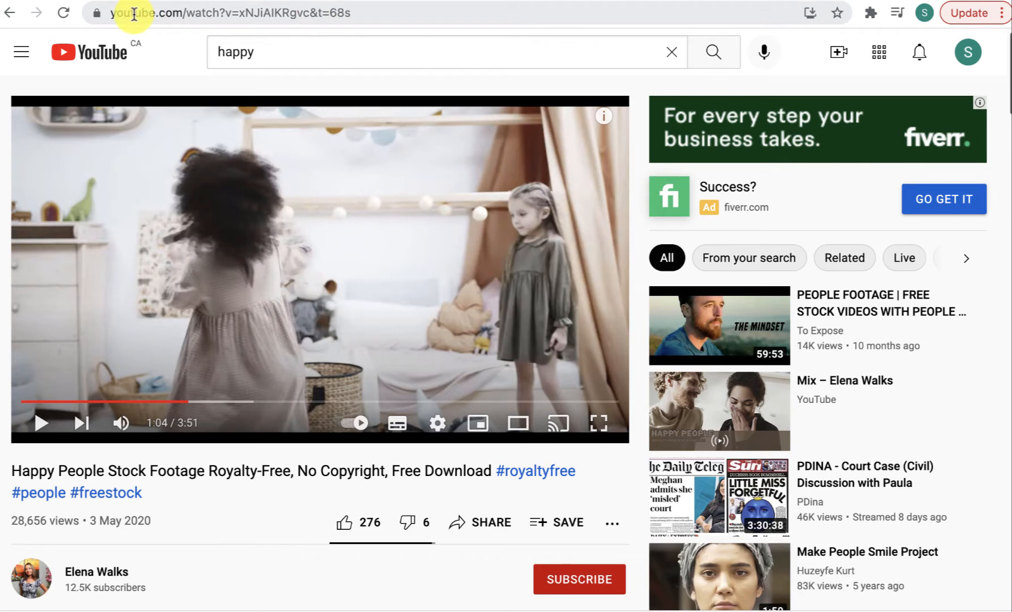
{"action": "left_click", "coordinate": [259, 18]}
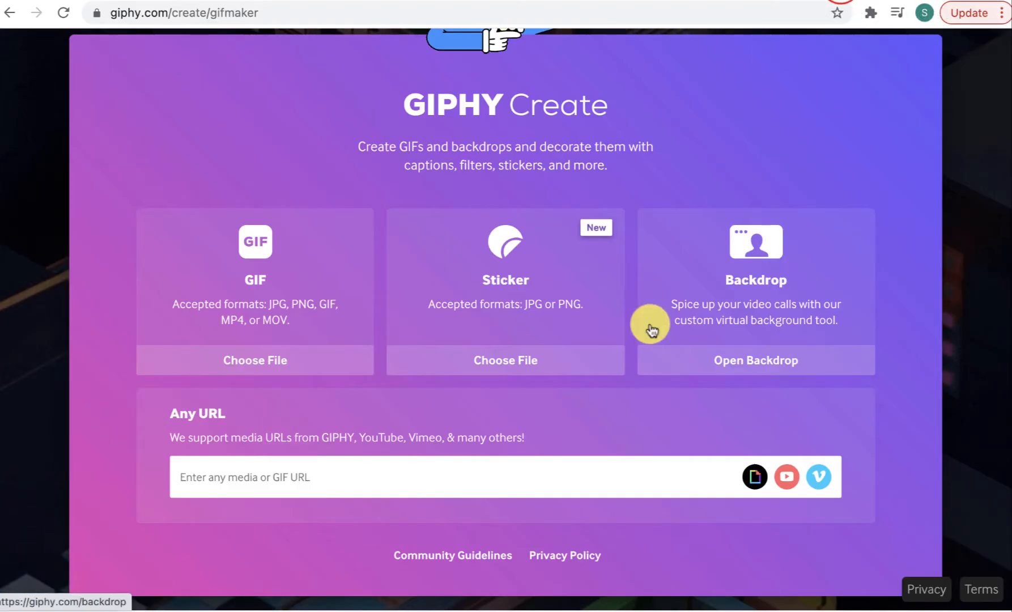
Load the copied YouTube video into GIPHY Create by pasting its address as the media URL
{"action": "scroll", "coordinate": [650, 330], "scroll_direction": "down", "scroll_amount": 1}
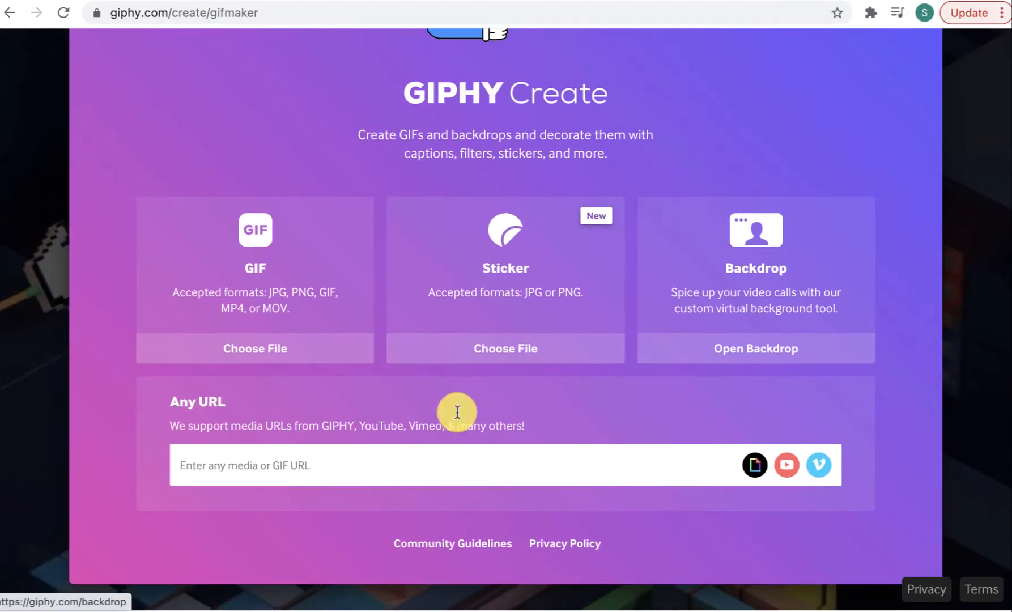
{"action": "left_click", "coordinate": [242, 467]}
{"action": "key", "text": "ctrl+v"}
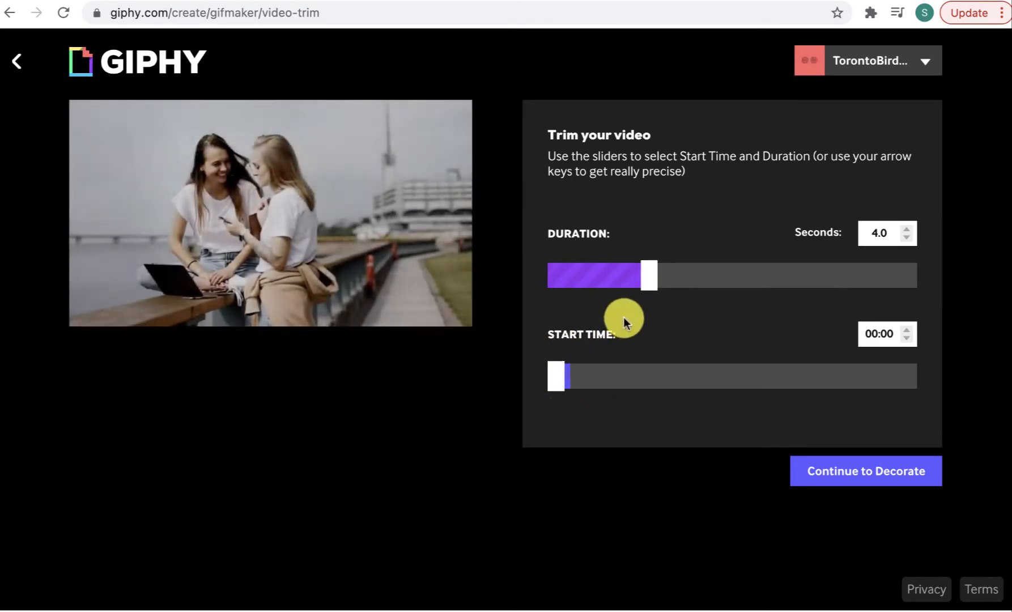
Trim the video to a 2.7-second clip starting at 01:03 and continue to decorating
{"action": "left_click_drag", "start_coordinate": [648, 282], "coordinate": [919, 301]}
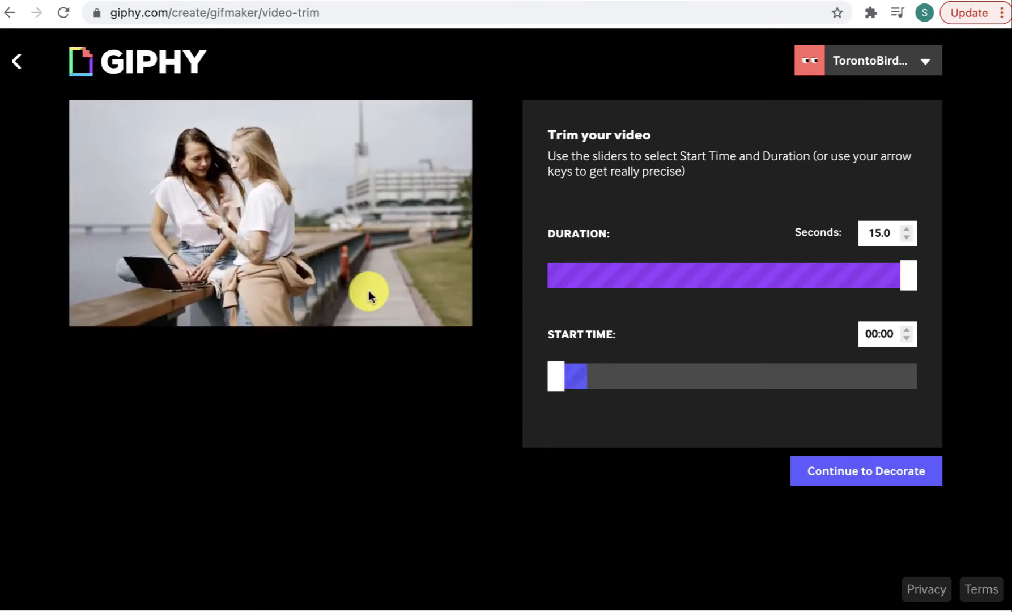
{"action": "left_click_drag", "start_coordinate": [557, 376], "coordinate": [653, 397]}
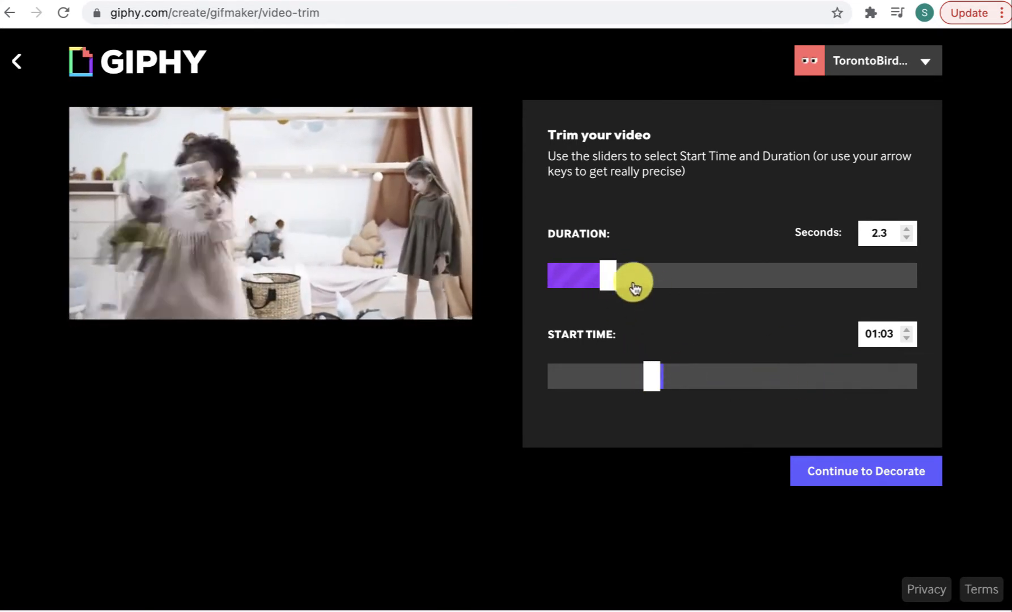
{"action": "left_click_drag", "start_coordinate": [605, 278], "coordinate": [621, 285]}
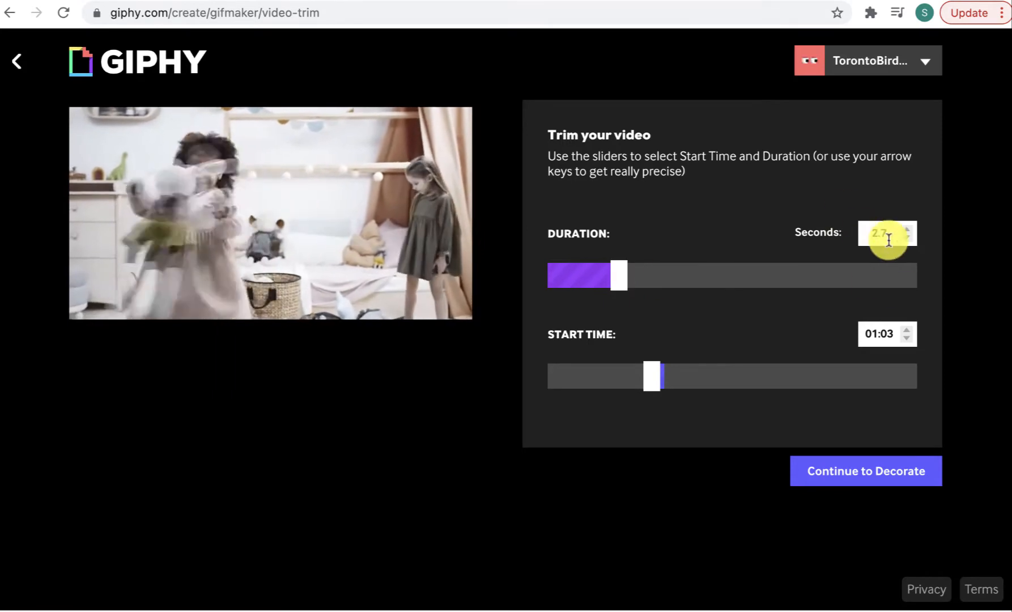
{"action": "left_click", "coordinate": [835, 478]}
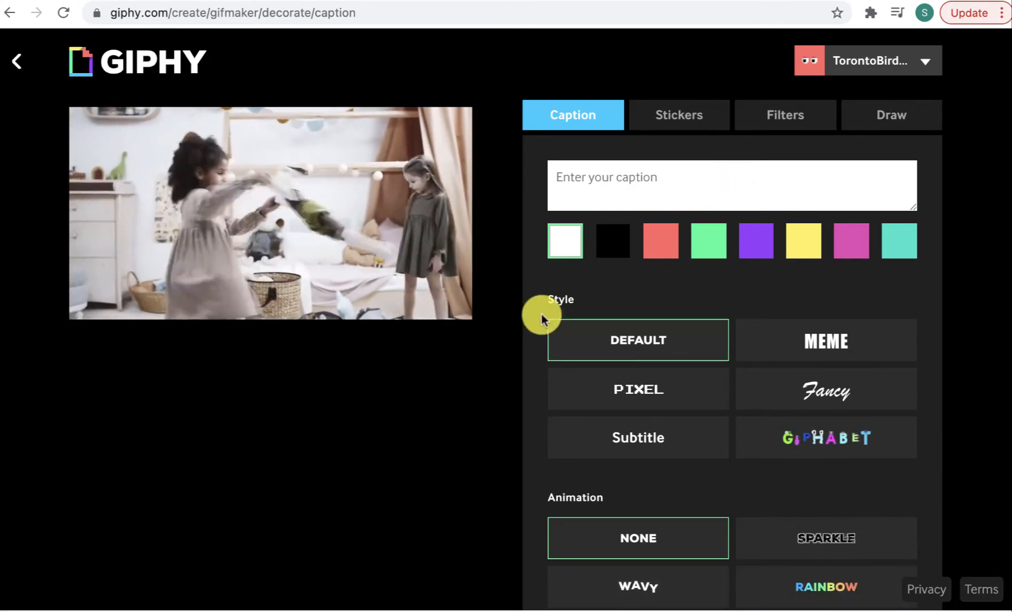
Look over the caption styles and animations and add the caption "happy friends" to the clip
{"action": "scroll", "coordinate": [531, 370], "scroll_direction": "down", "scroll_amount": 1}
{"action": "scroll", "coordinate": [531, 368], "scroll_direction": "down", "scroll_amount": 1}
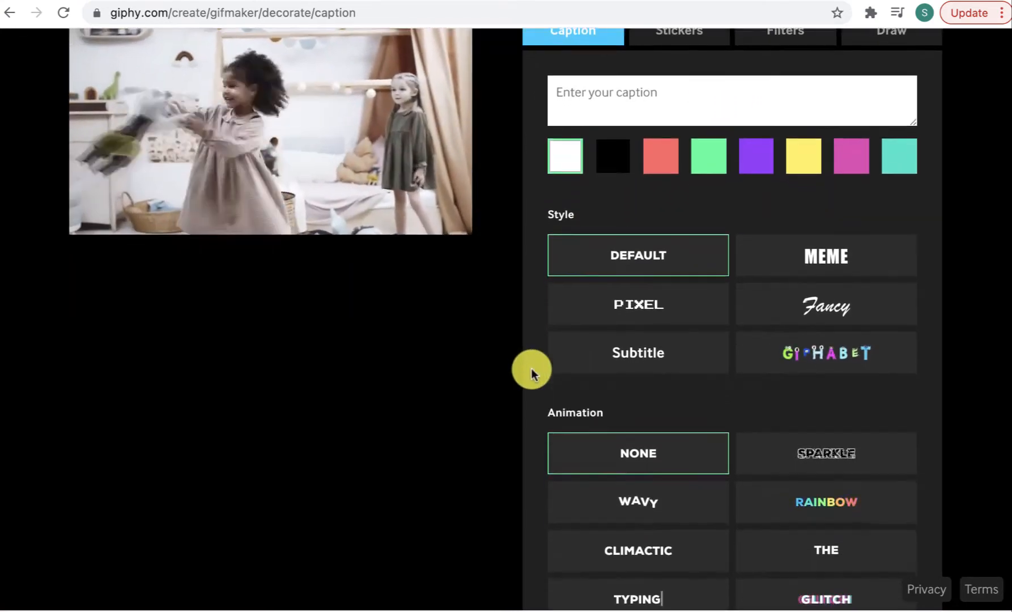
{"action": "scroll", "coordinate": [531, 368], "scroll_direction": "up", "scroll_amount": 2}
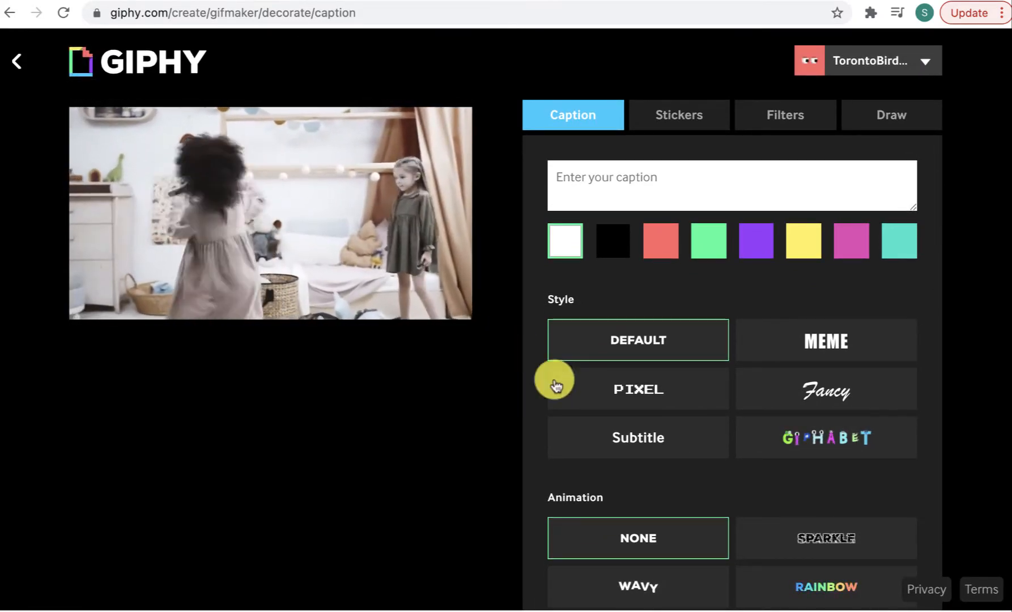
{"action": "scroll", "coordinate": [600, 430], "scroll_direction": "down", "scroll_amount": 2}
{"action": "scroll", "coordinate": [602, 436], "scroll_direction": "down", "scroll_amount": 1}
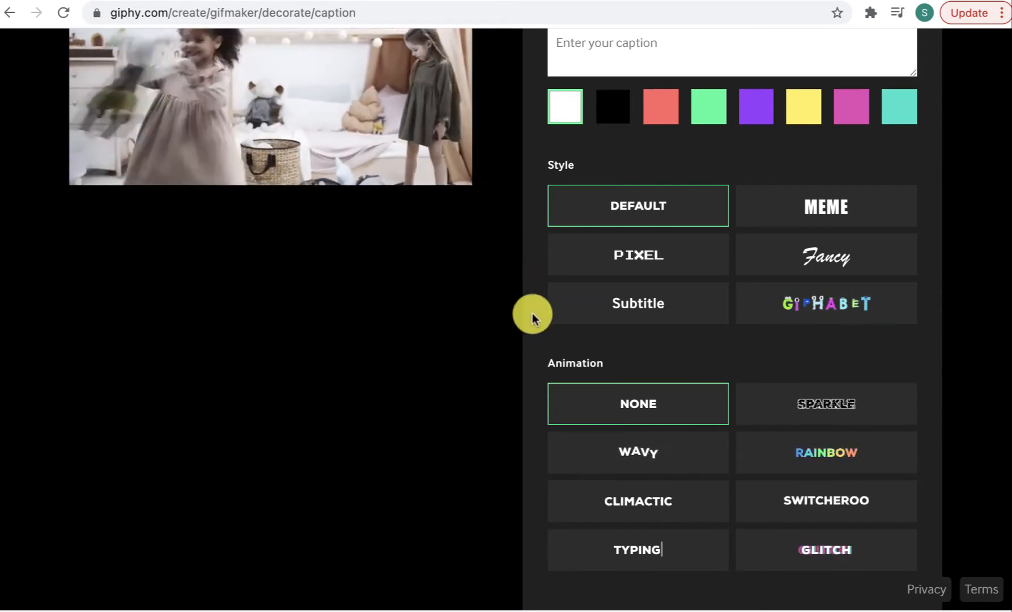
{"action": "scroll", "coordinate": [532, 314], "scroll_direction": "up", "scroll_amount": 2}
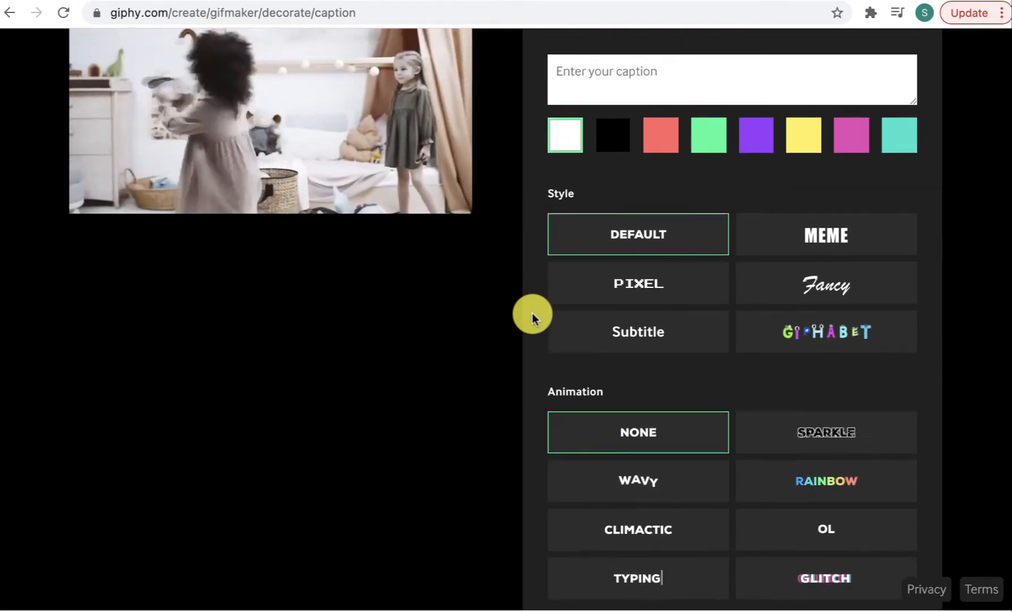
{"action": "scroll", "coordinate": [532, 313], "scroll_direction": "up", "scroll_amount": 1}
{"action": "left_click", "coordinate": [615, 170]}
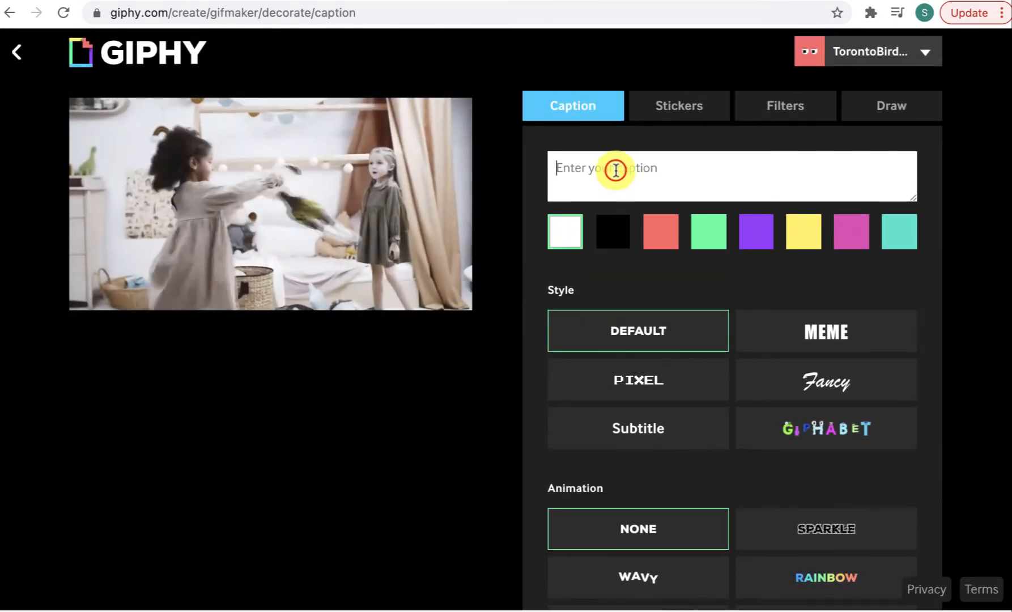
{"action": "type", "text": "happy"}
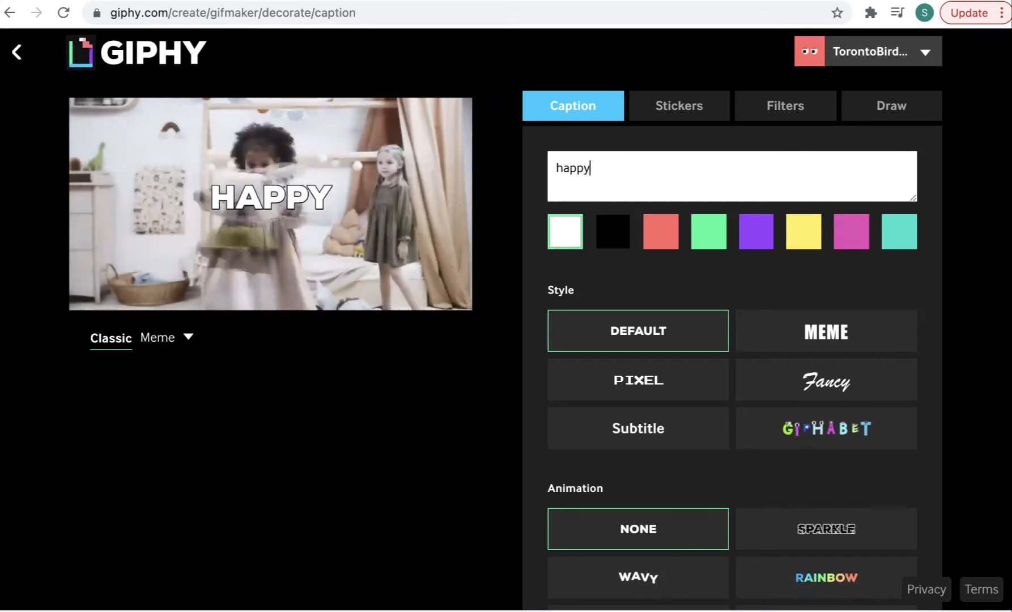
{"action": "type", "text": " friends"}
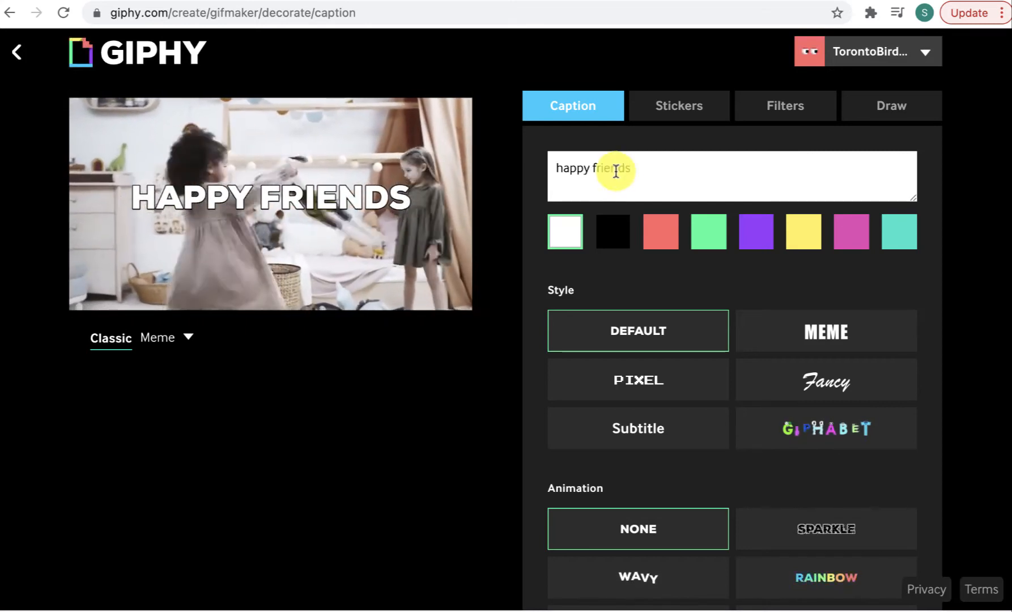
Move the "happy friends" caption to the lower edge of the clip and colour it yellow
{"action": "mouse_move", "coordinate": [383, 199]}
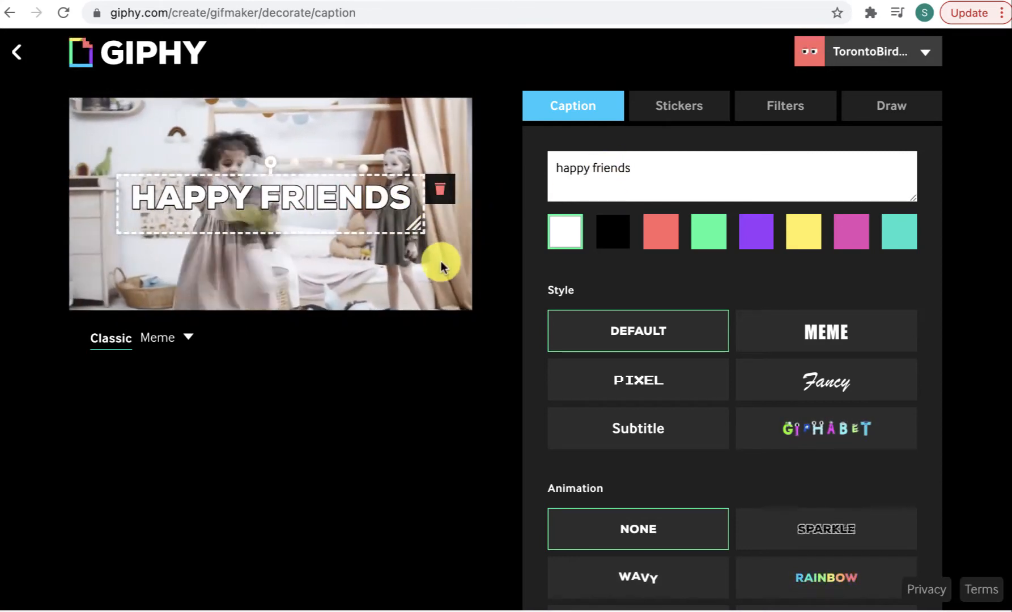
{"action": "left_click_drag", "start_coordinate": [381, 197], "coordinate": [386, 240]}
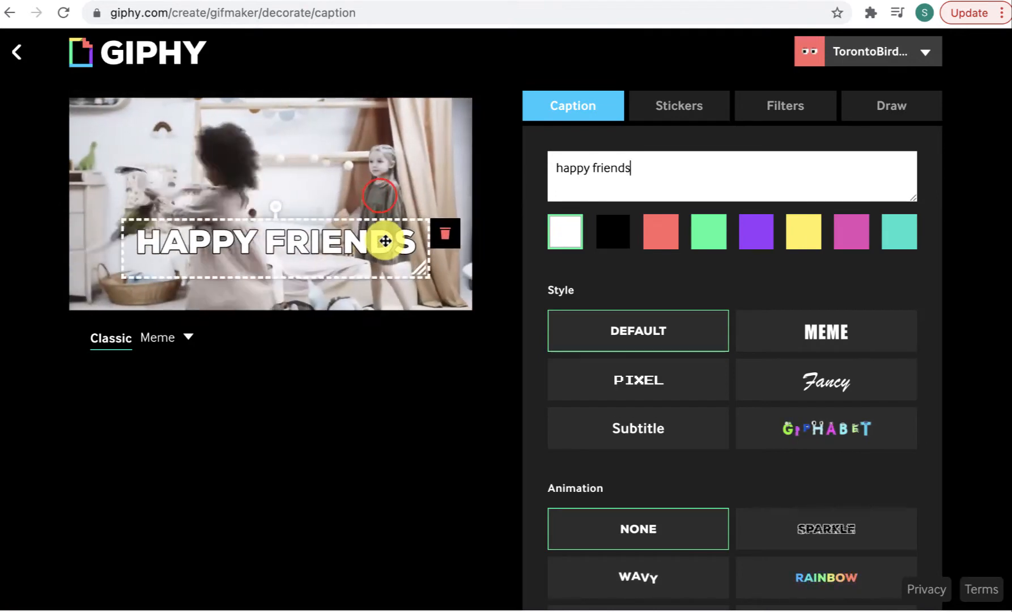
{"action": "left_click_drag", "start_coordinate": [384, 137], "coordinate": [385, 122]}
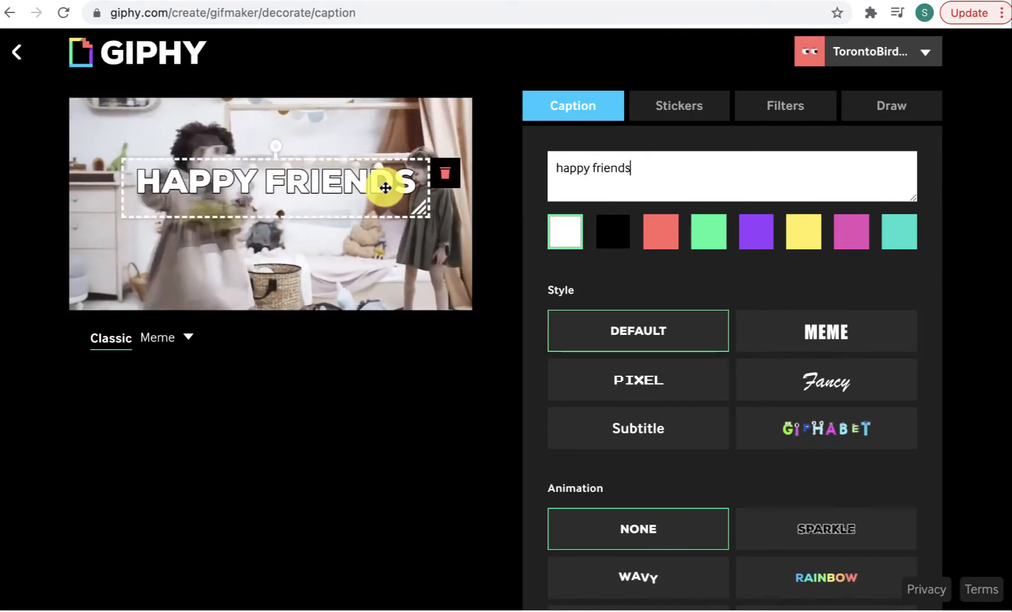
{"action": "left_click_drag", "start_coordinate": [385, 187], "coordinate": [388, 273]}
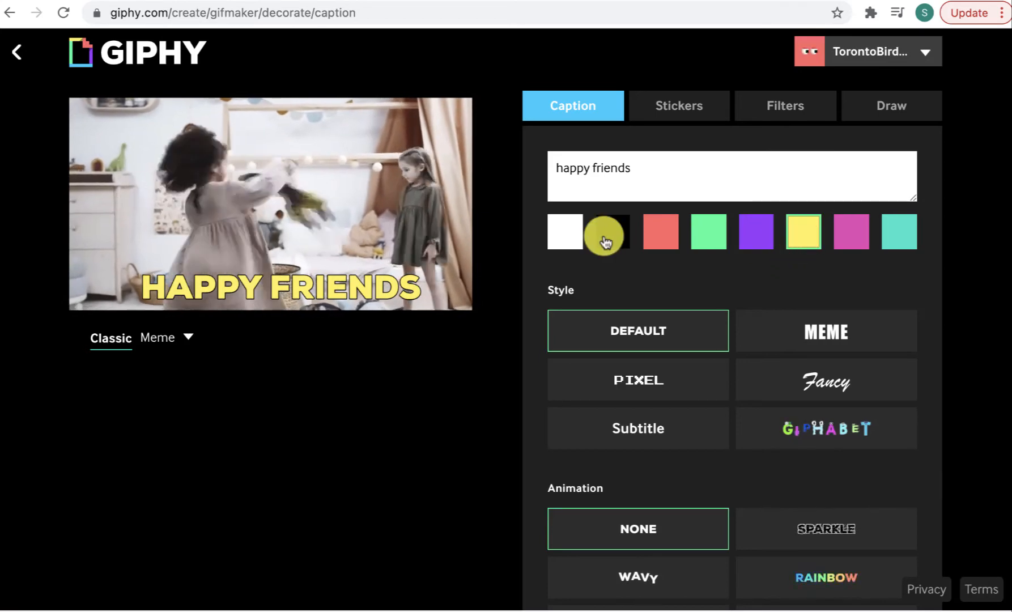
Keep the default caption style with no animation and continue to the GIF's upload details
{"action": "scroll", "coordinate": [509, 330], "scroll_direction": "down", "scroll_amount": 2}
{"action": "scroll", "coordinate": [508, 331], "scroll_direction": "up", "scroll_amount": 2}
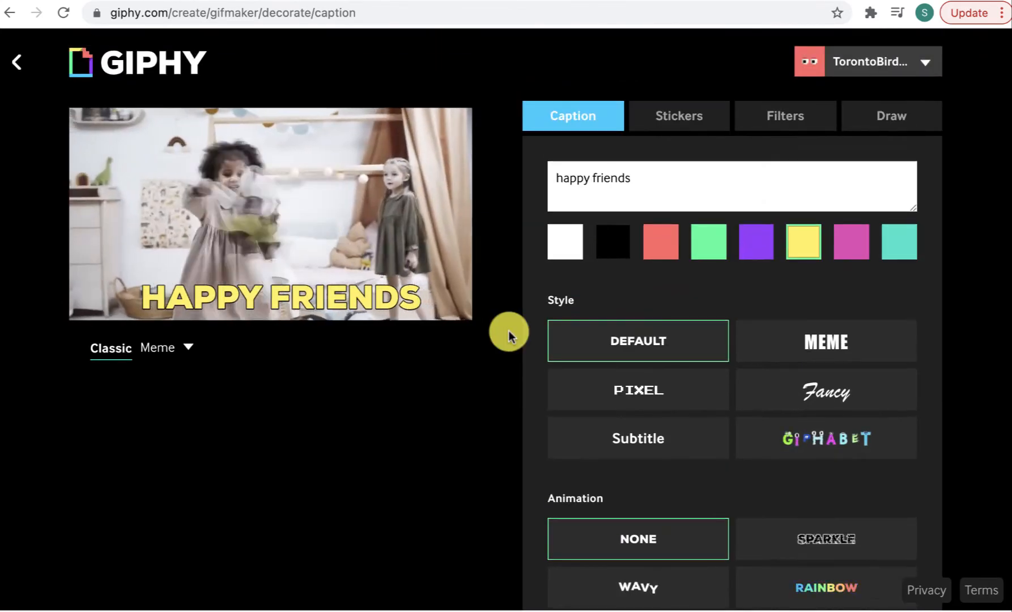
{"action": "scroll", "coordinate": [508, 331], "scroll_direction": "down", "scroll_amount": 1}
{"action": "scroll", "coordinate": [508, 331], "scroll_direction": "down", "scroll_amount": 5}
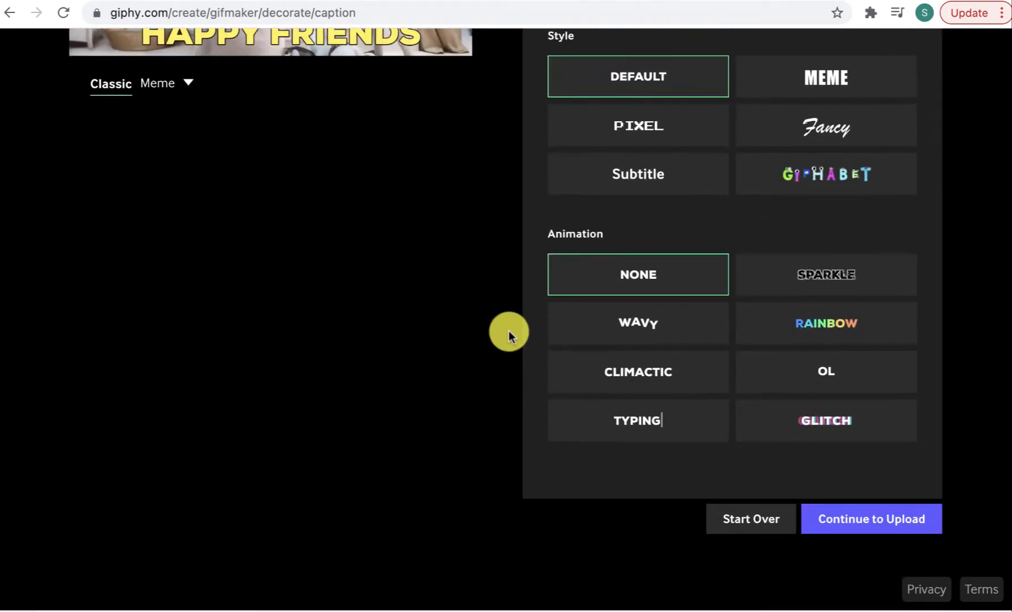
{"action": "left_click", "coordinate": [859, 524]}
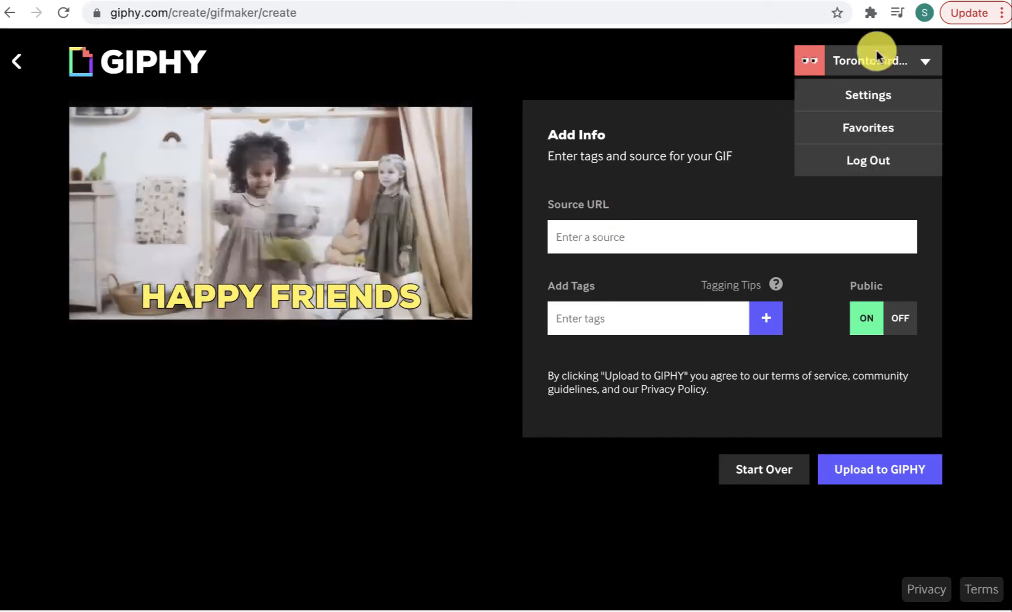
{"action": "left_click", "coordinate": [868, 1]}
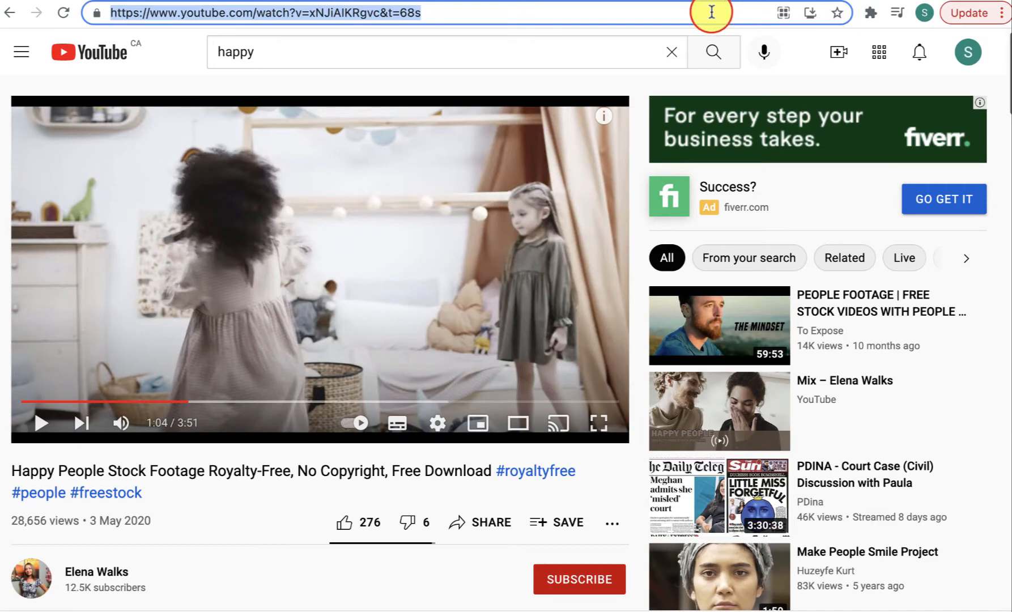
{"action": "left_click", "coordinate": [840, 0]}
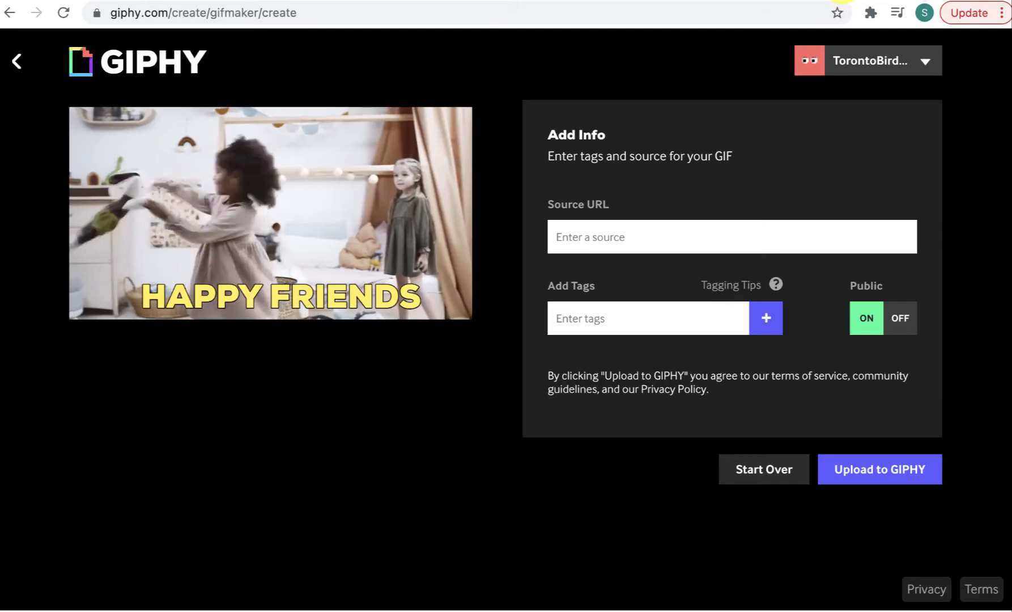
{"action": "type", "text": "https://www.youtube.com/watch?v=xNJiAIKRgvc&t=68s"}
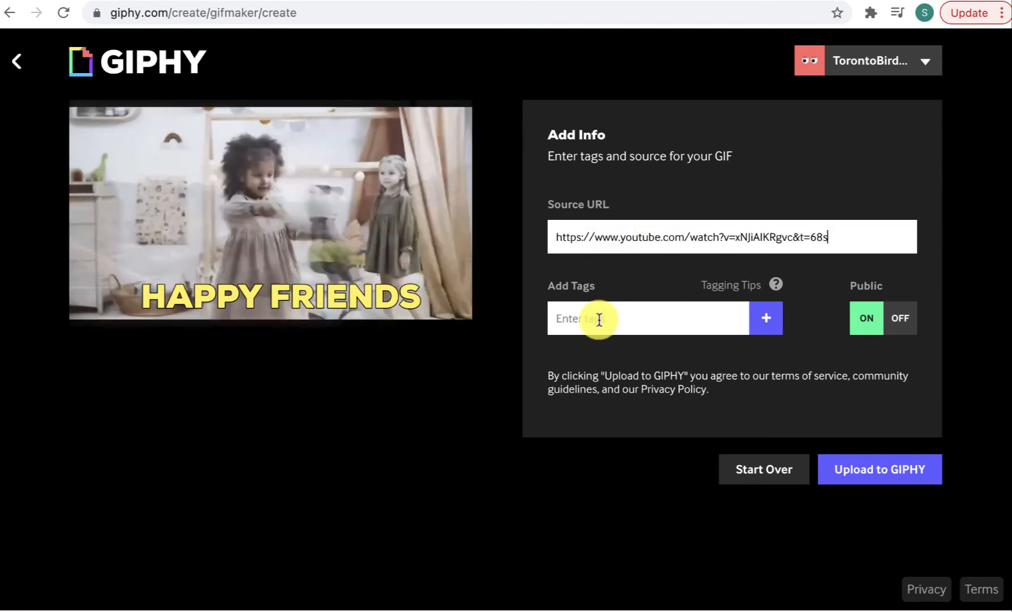
Tag the GIF with "happy, friends, dolls" and upload it publicly to GIPHY
{"action": "left_click", "coordinate": [598, 319]}
{"action": "type", "text": "happy,"}
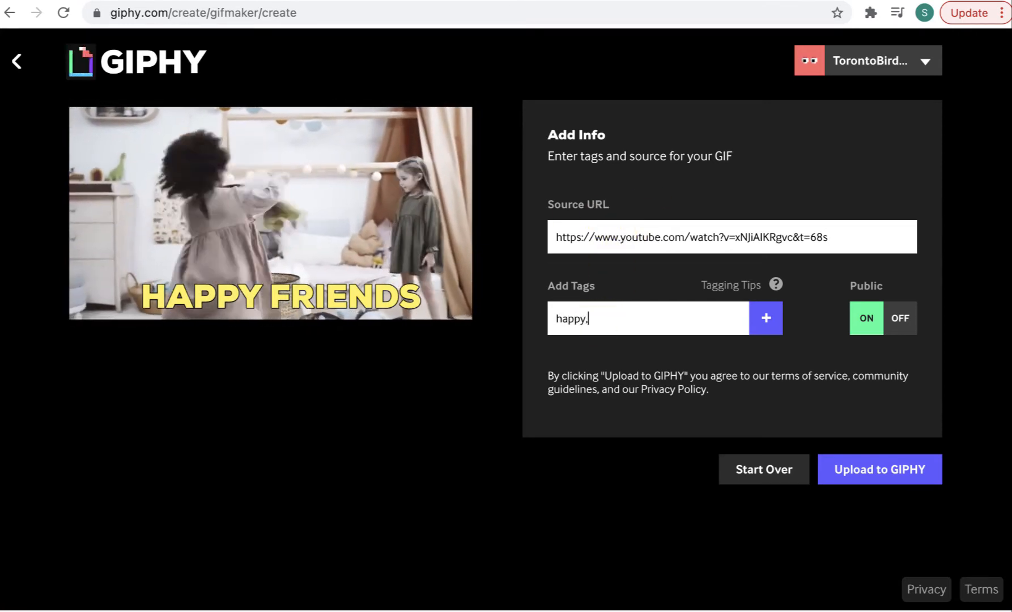
{"action": "type", "text": " friends,"}
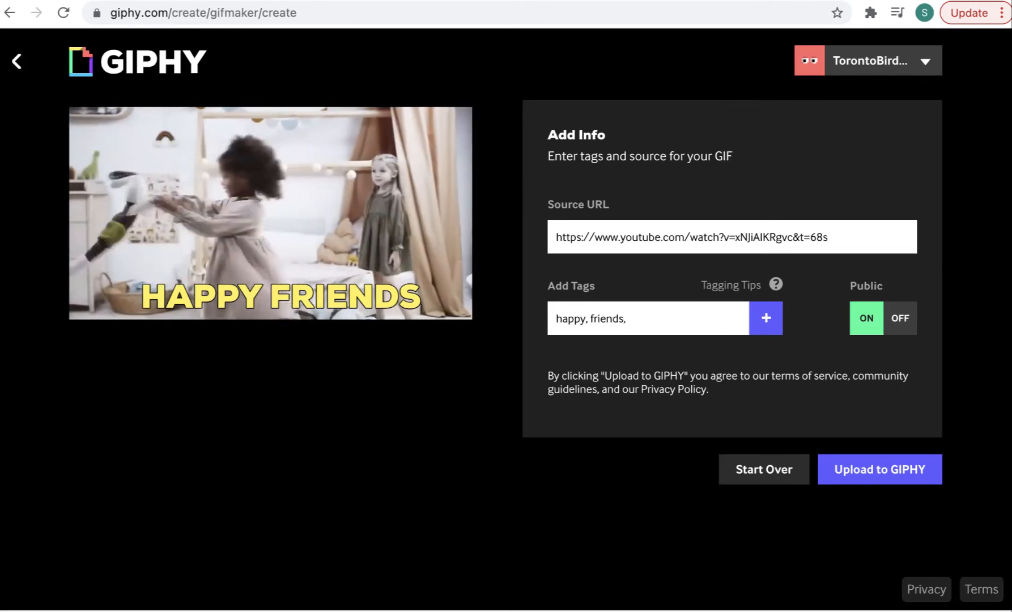
{"action": "type", "text": " dolla"}
{"action": "key", "text": "BackSpace"}
{"action": "type", "text": "s"}
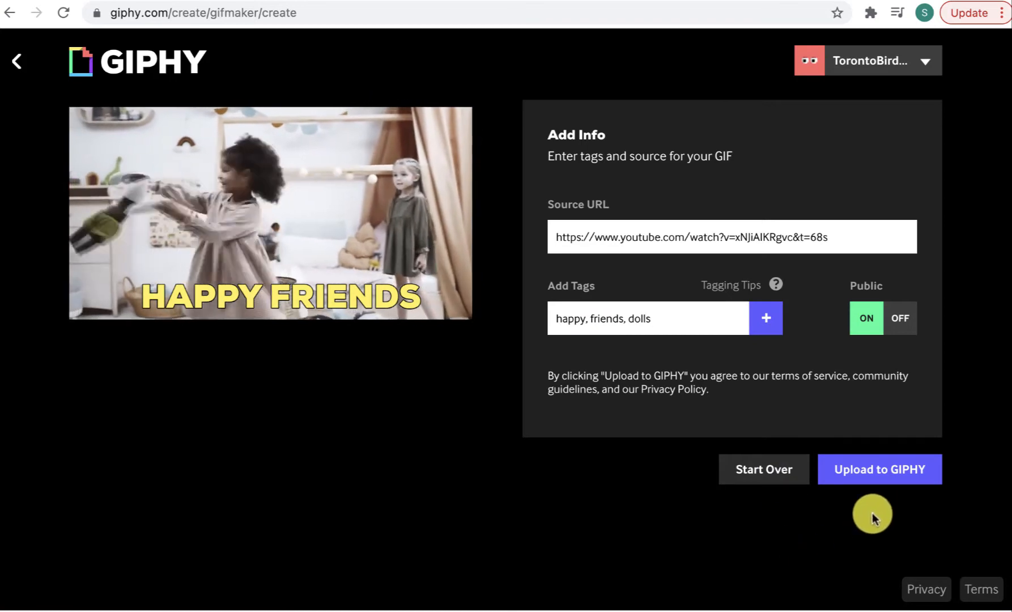
{"action": "left_click", "coordinate": [873, 476]}
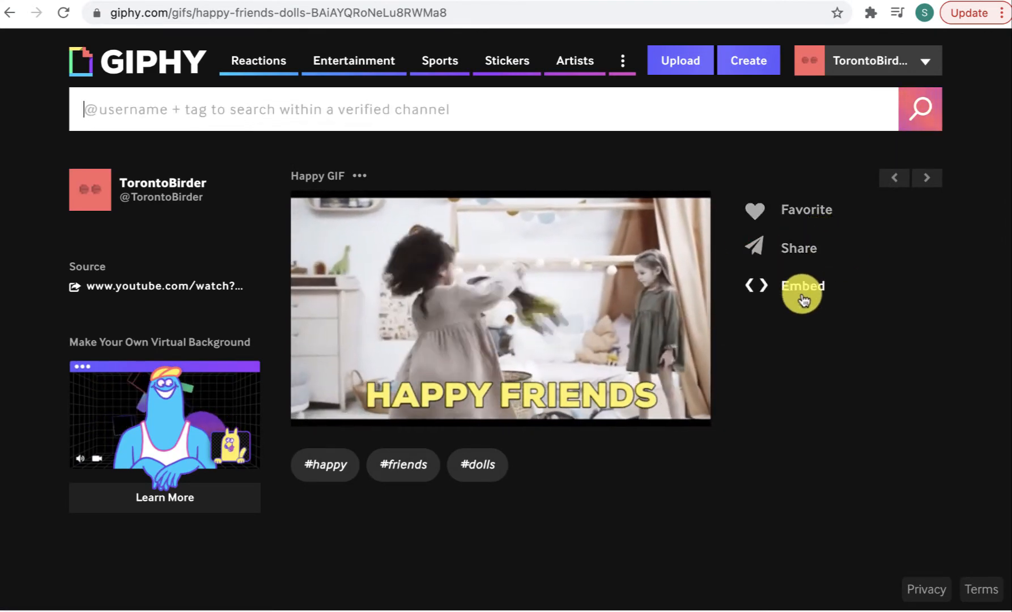
Copy the uploaded GIF's share link and close the sharing options
{"action": "left_click", "coordinate": [800, 252]}
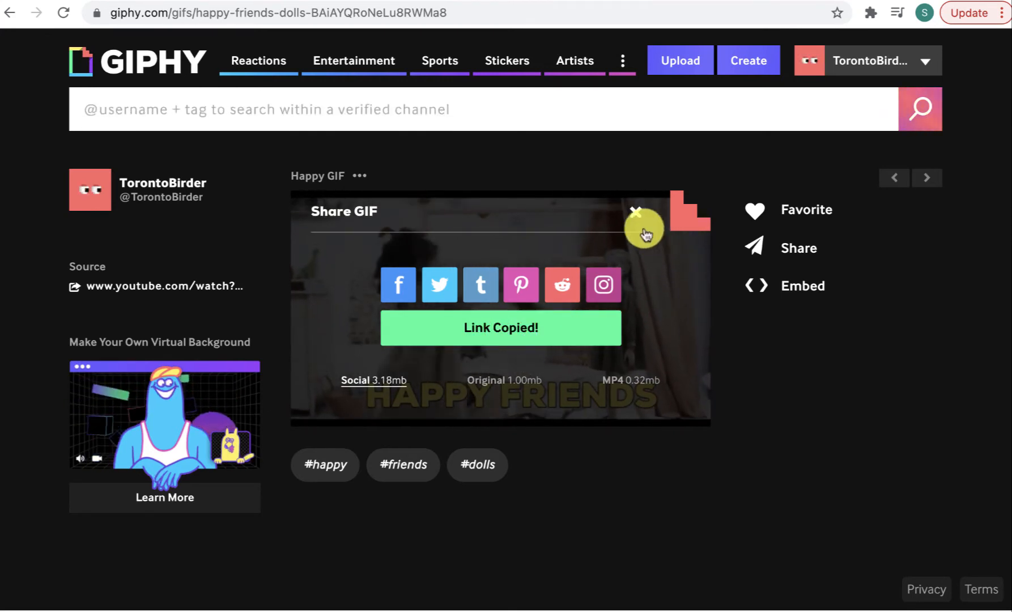
{"action": "left_click", "coordinate": [635, 213]}
{"action": "left_click", "coordinate": [767, 363]}
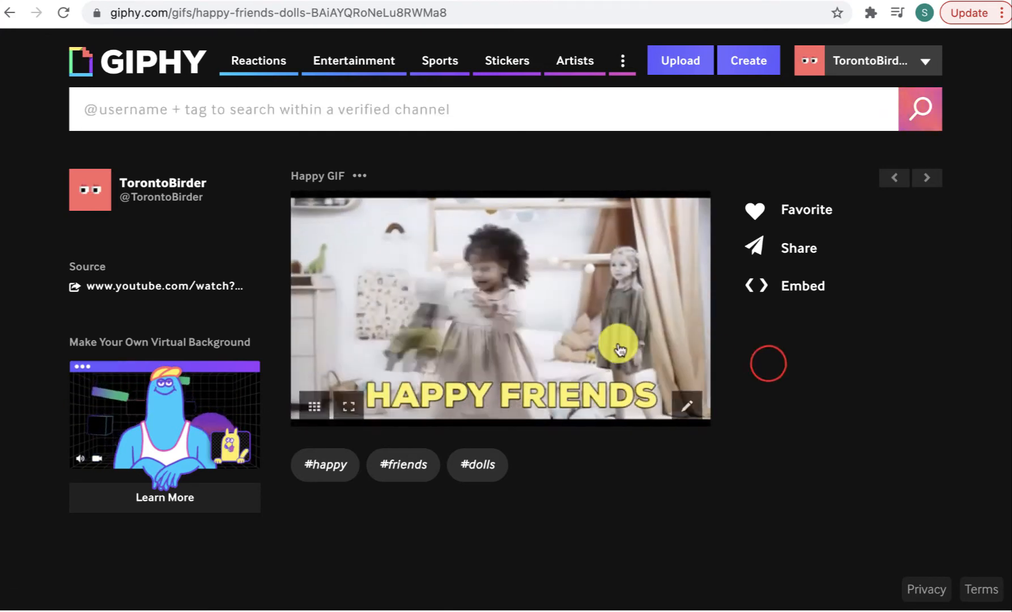
Save the GIF image to the Desktop under the name friends-happy-delete
{"action": "right_click", "coordinate": [618, 347]}
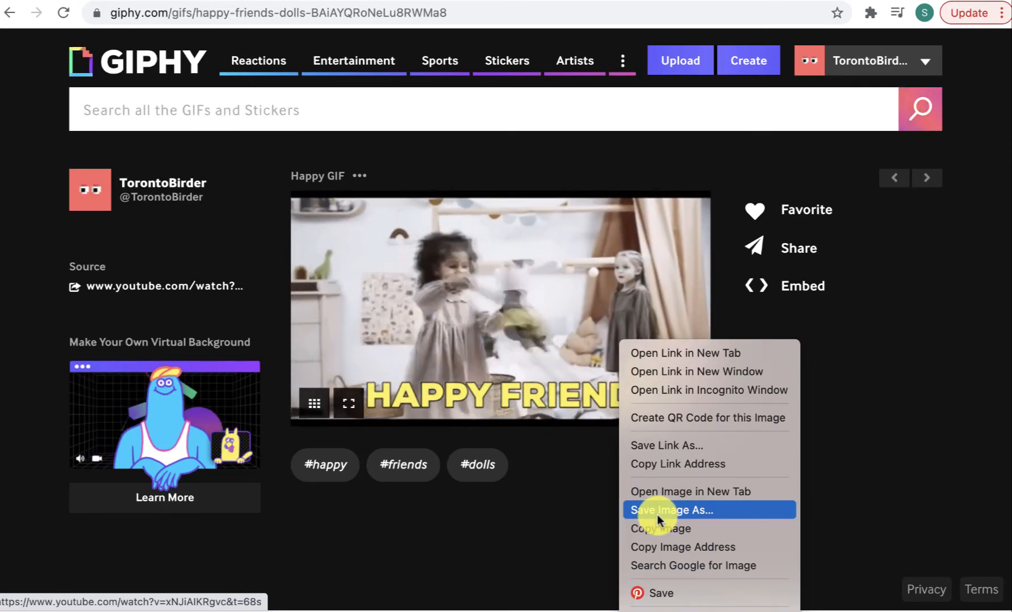
{"action": "left_click", "coordinate": [658, 514]}
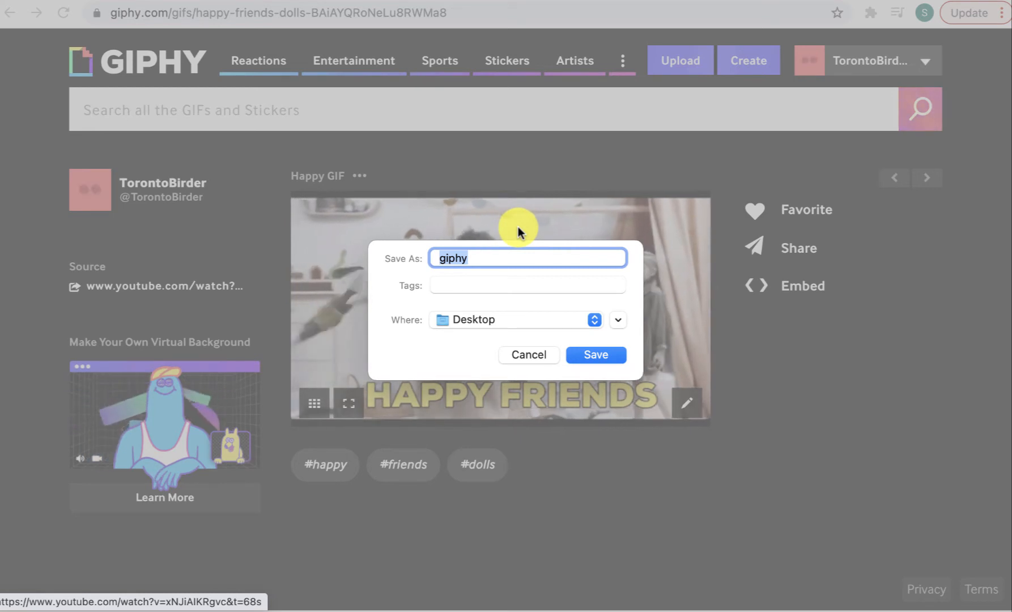
{"action": "type", "text": "friends-happ"}
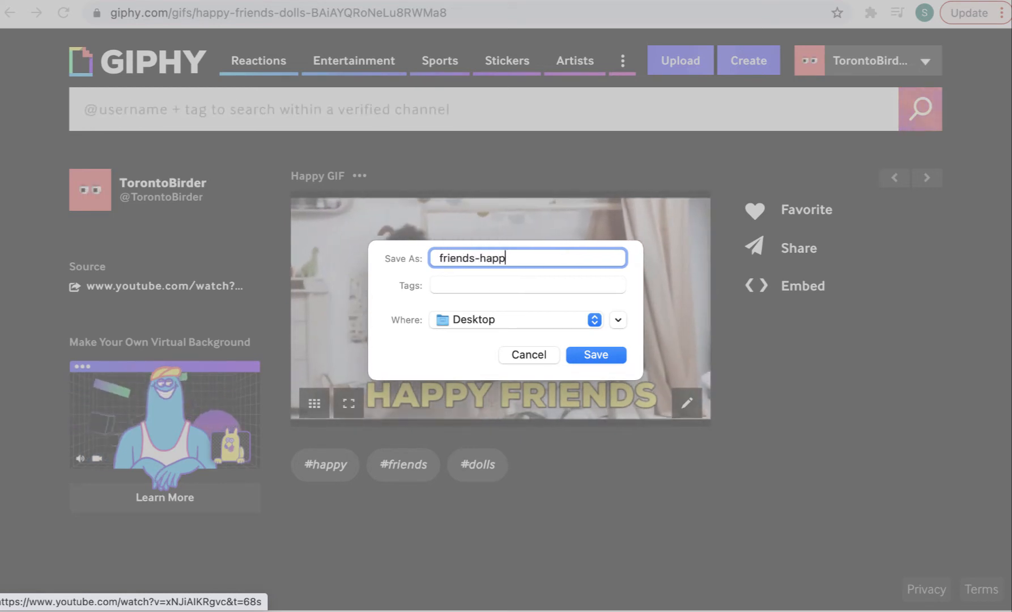
{"action": "type", "text": "y-delete"}
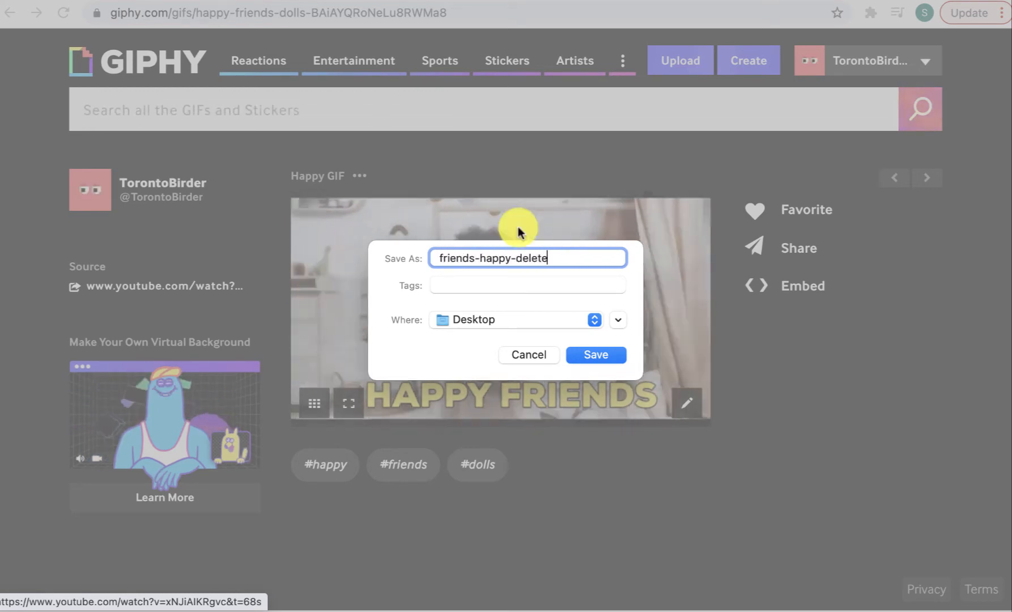
{"action": "left_click", "coordinate": [599, 356]}
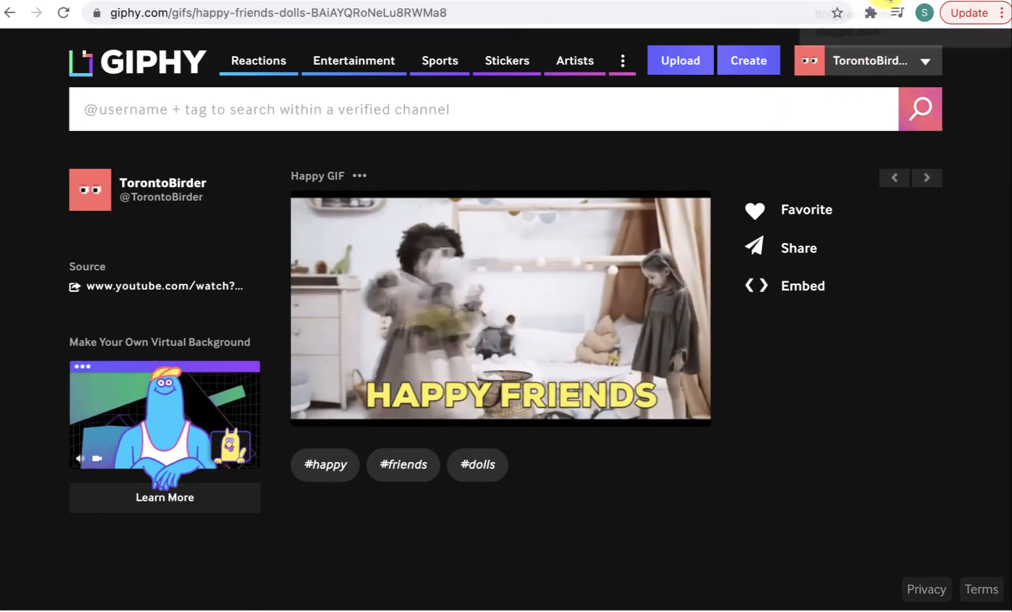
Switch to Blogger and start a new post titled "afs sd asdf as" with the body text "ljfqlfj aljf sljf sl jasl sad; as."
{"action": "left_click", "coordinate": [888, 1]}
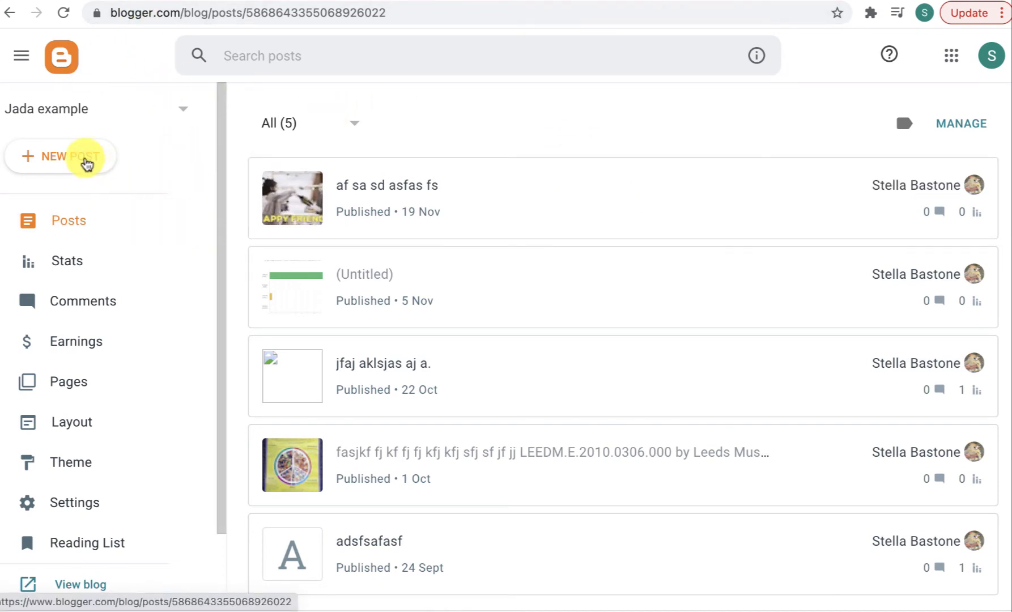
{"action": "left_click", "coordinate": [84, 161]}
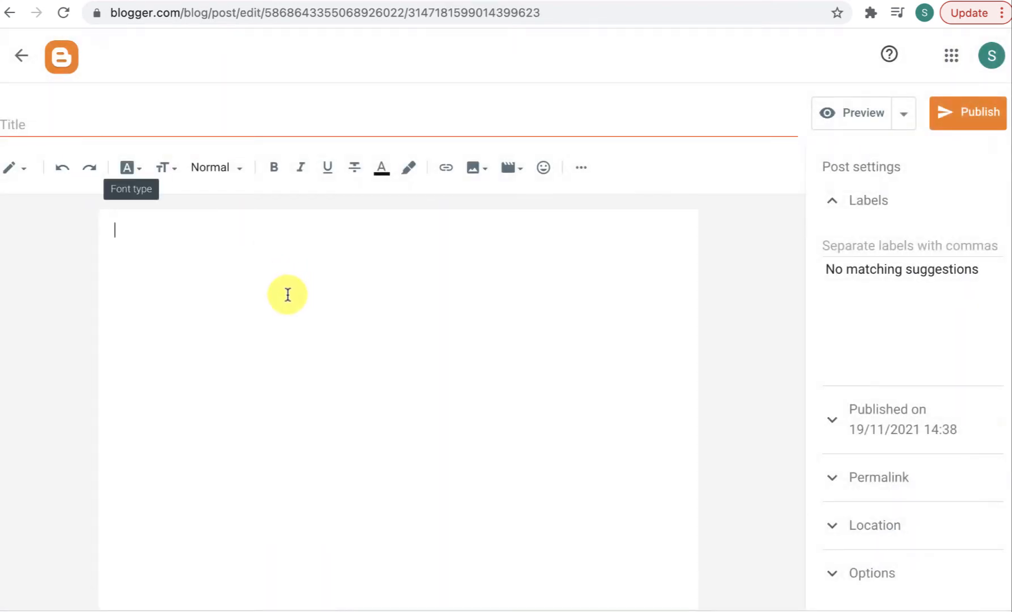
{"action": "left_click", "coordinate": [287, 295]}
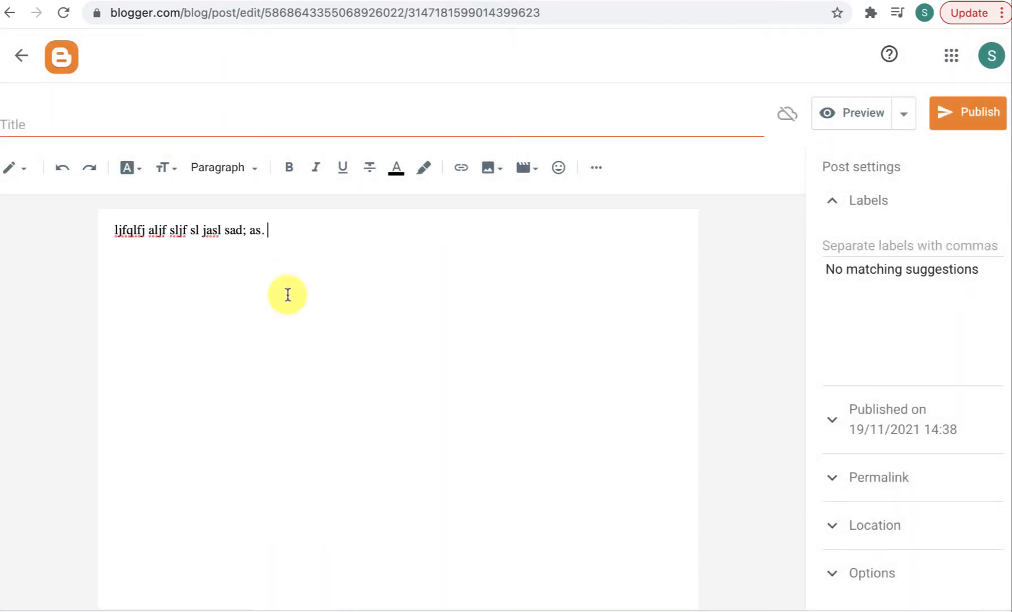
{"action": "left_click", "coordinate": [126, 112]}
{"action": "type", "text": "afs sd as"}
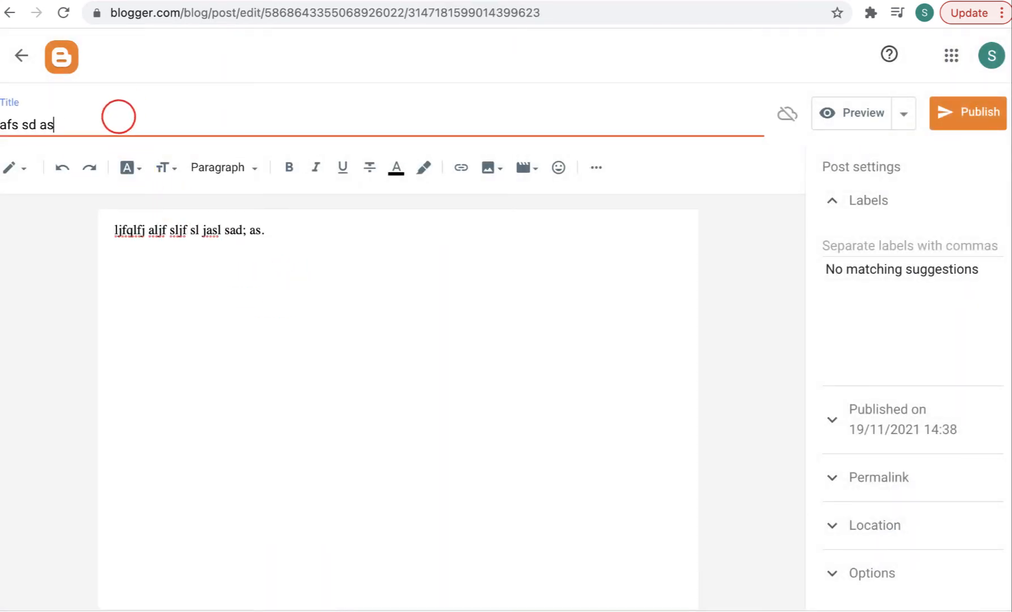
{"action": "type", "text": "df as"}
{"action": "left_click", "coordinate": [280, 229]}
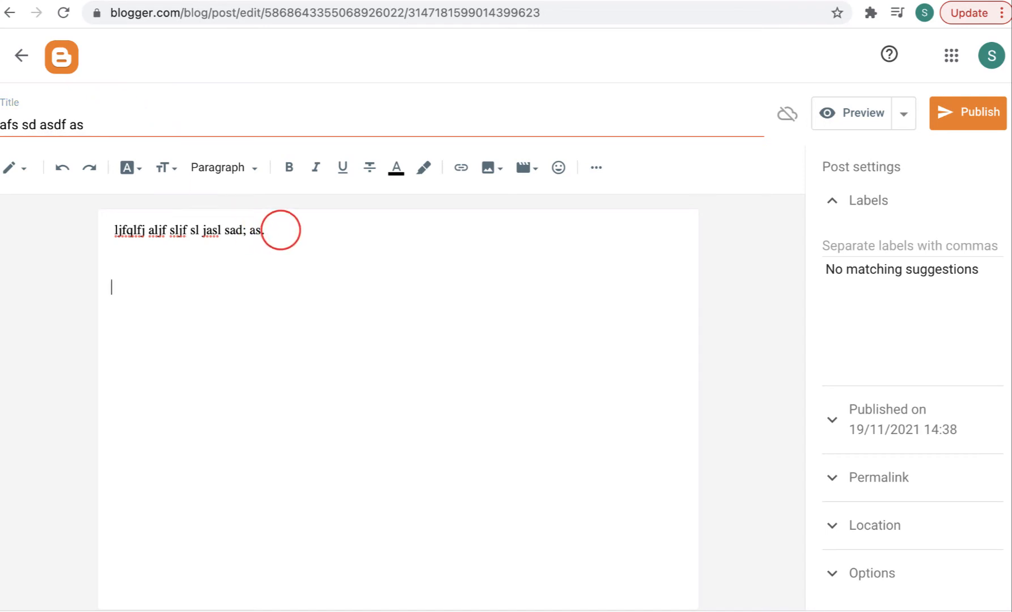
{"action": "key", "text": "Return"}
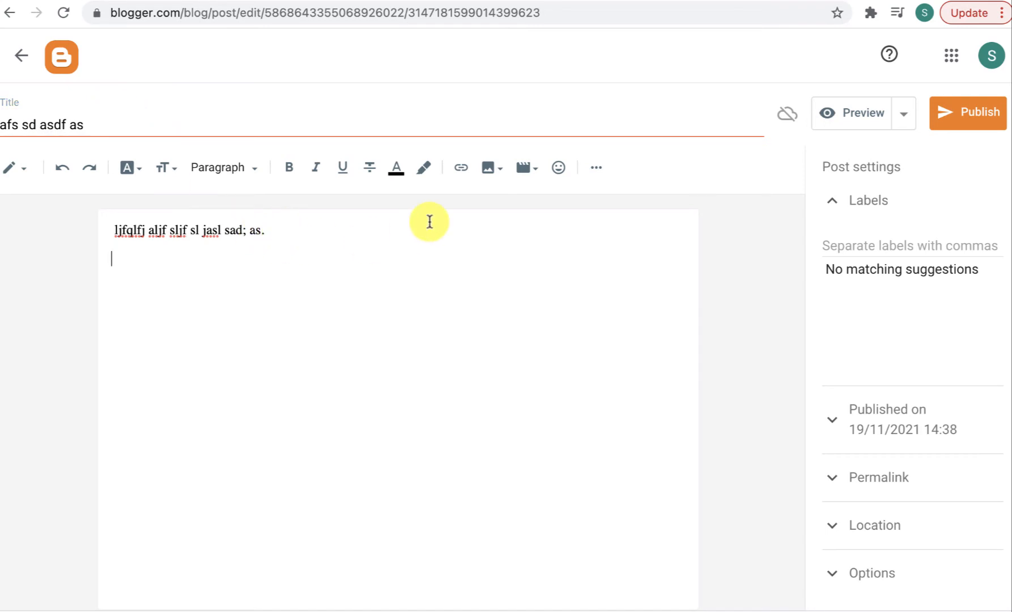
Upload friends-happy-delete.gif from the Desktop and insert it below the post's first line of text
{"action": "left_click", "coordinate": [488, 170]}
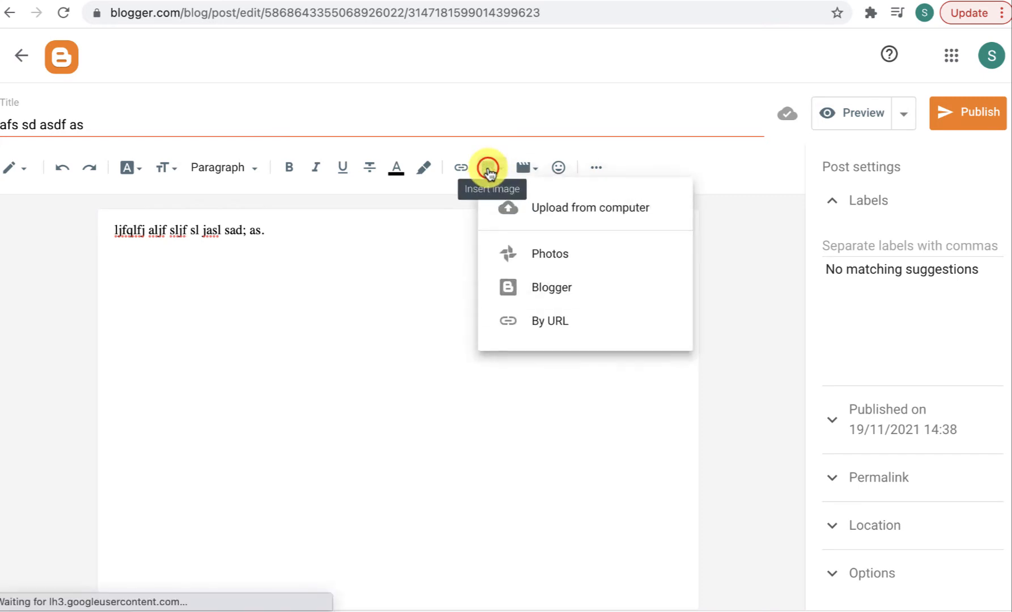
{"action": "left_click", "coordinate": [518, 207]}
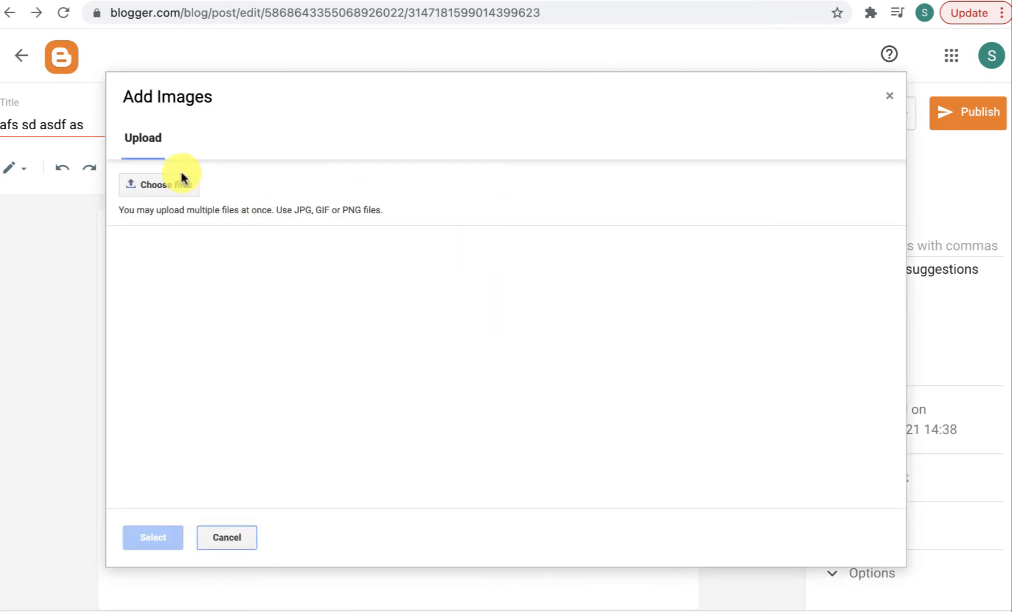
{"action": "left_click", "coordinate": [167, 190]}
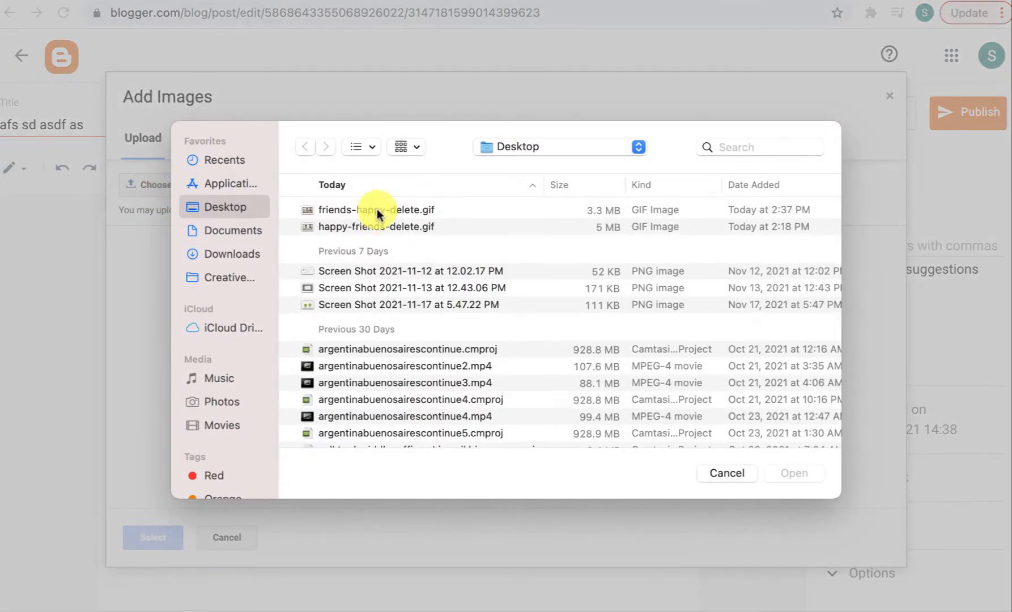
{"action": "left_click", "coordinate": [377, 214]}
{"action": "left_click", "coordinate": [782, 477]}
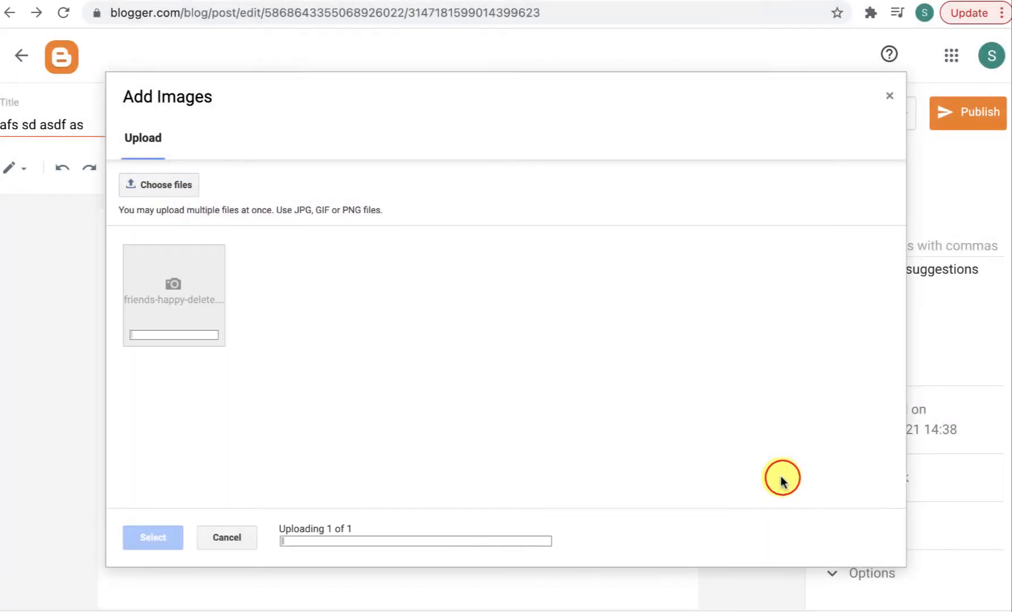
{"action": "left_click", "coordinate": [156, 537]}
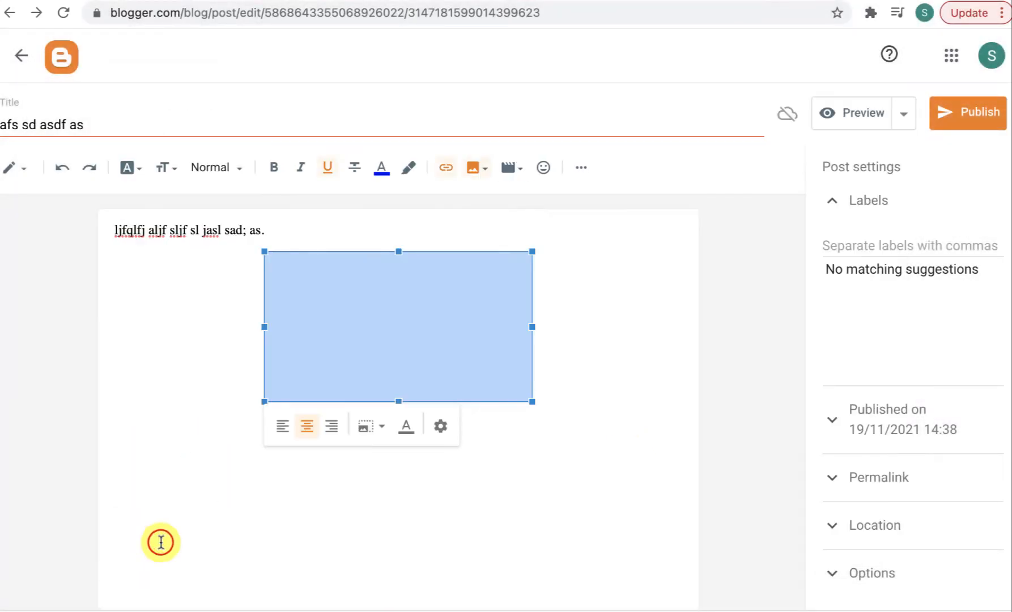
{"action": "left_click", "coordinate": [159, 543]}
Add the lines "fasdjfakjd s;lkjf a a ds a" and "ads as as fas" below the GIF and publish the post
{"action": "left_click", "coordinate": [438, 466]}
{"action": "type", "text": "fasdjfakjd s;lkjf a a"}
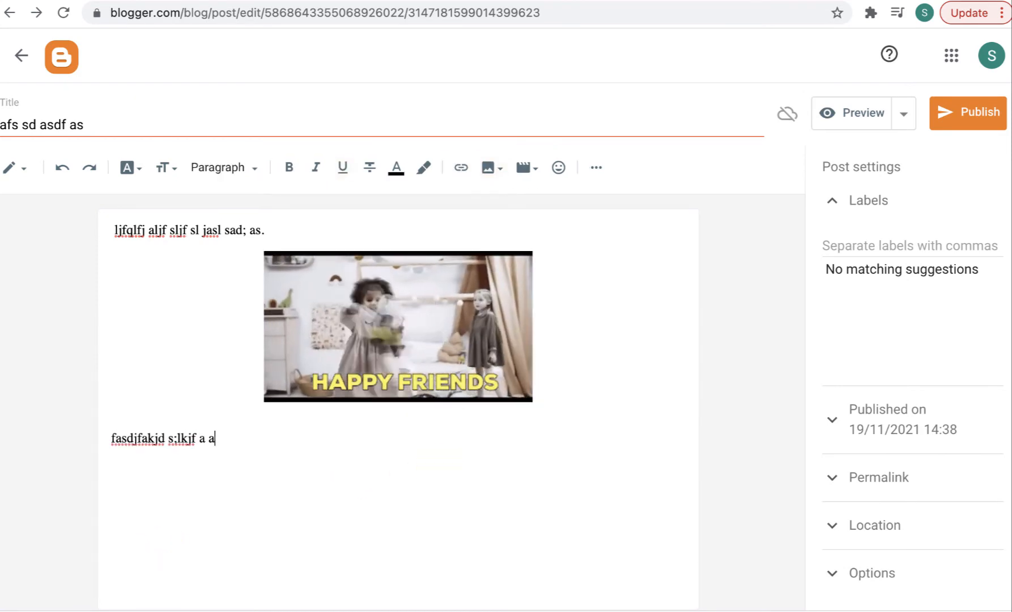
{"action": "type", "text": " ds a"}
{"action": "key", "text": "Return"}
{"action": "key", "text": "Return"}
{"action": "type", "text": "ads as as fas"}
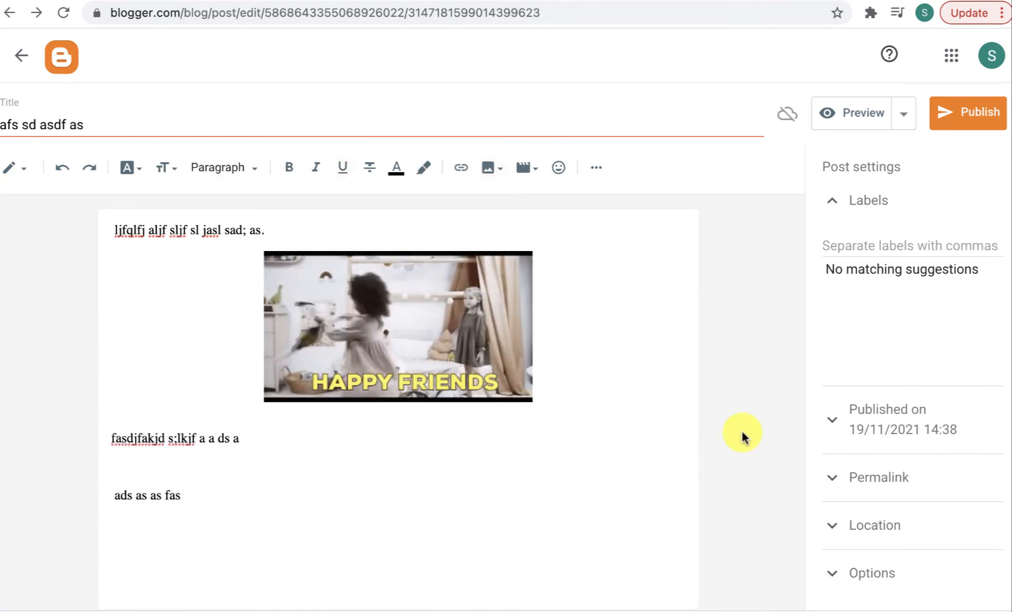
{"action": "left_click", "coordinate": [973, 118]}
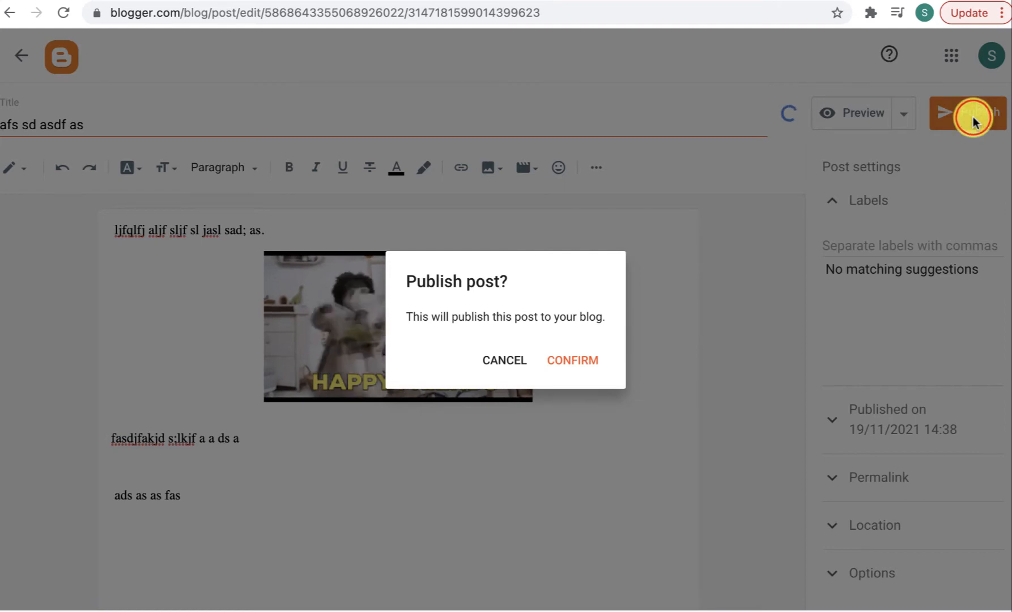
{"action": "left_click", "coordinate": [589, 357]}
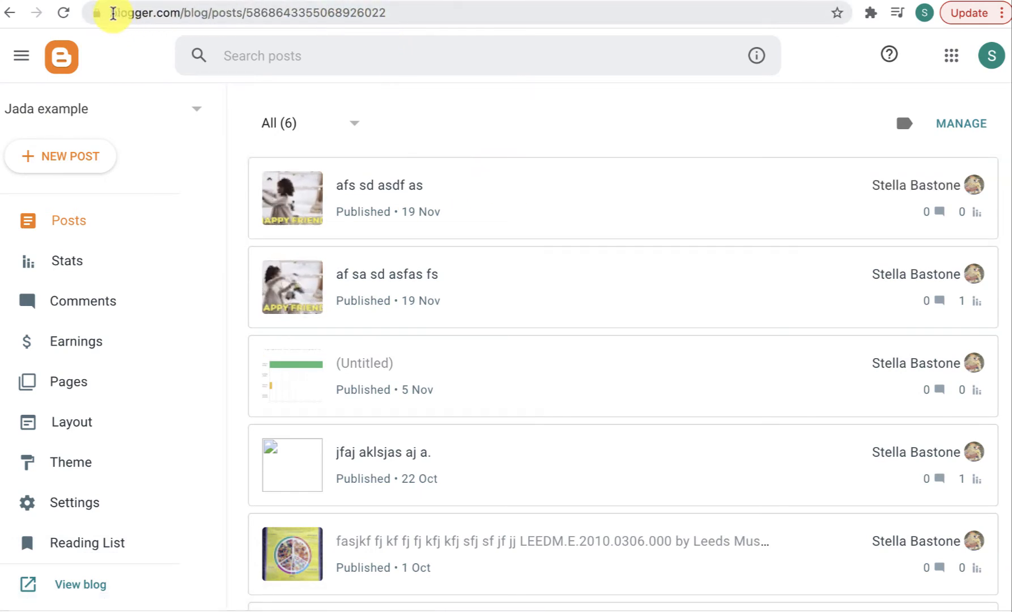
Open the public blog and examine how the GIF displays in the "afs sd asdf as" post
{"action": "left_click_drag", "start_coordinate": [113, 13], "coordinate": [393, 20]}
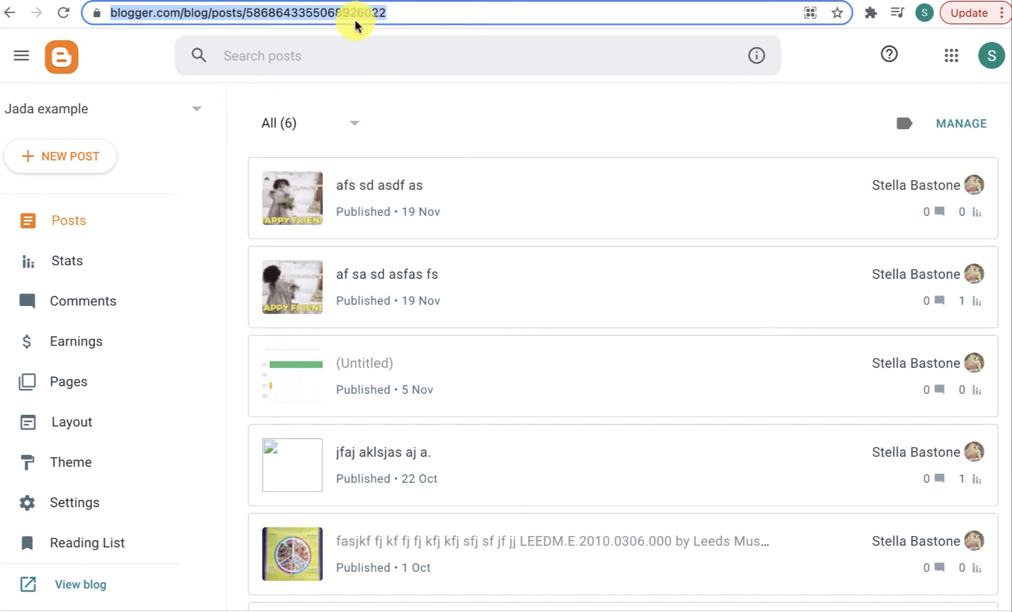
{"action": "left_click", "coordinate": [87, 584]}
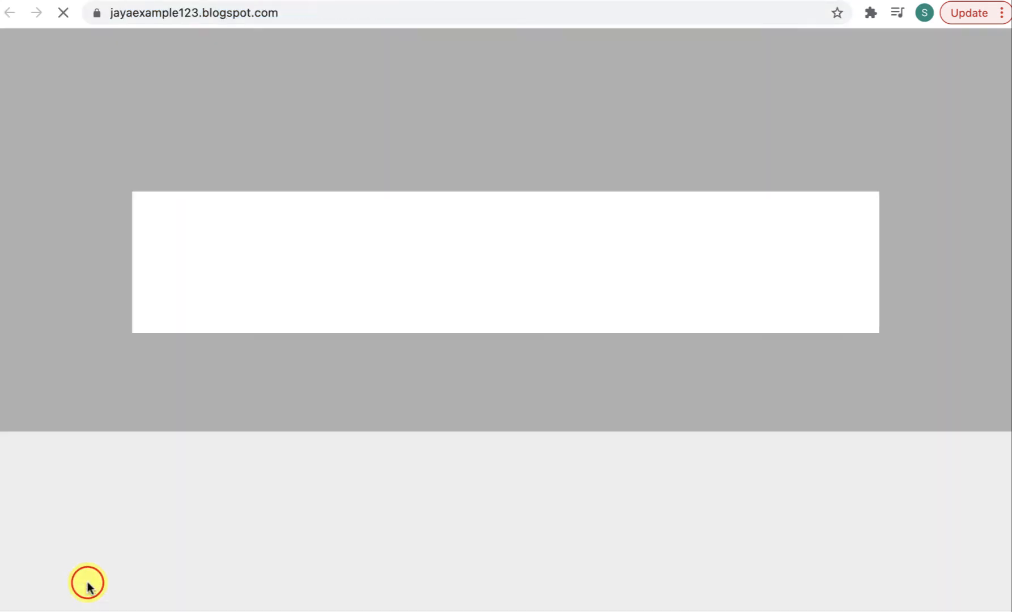
{"action": "scroll", "coordinate": [306, 431], "scroll_direction": "down", "scroll_amount": 3}
{"action": "scroll", "coordinate": [305, 430], "scroll_direction": "down", "scroll_amount": 4}
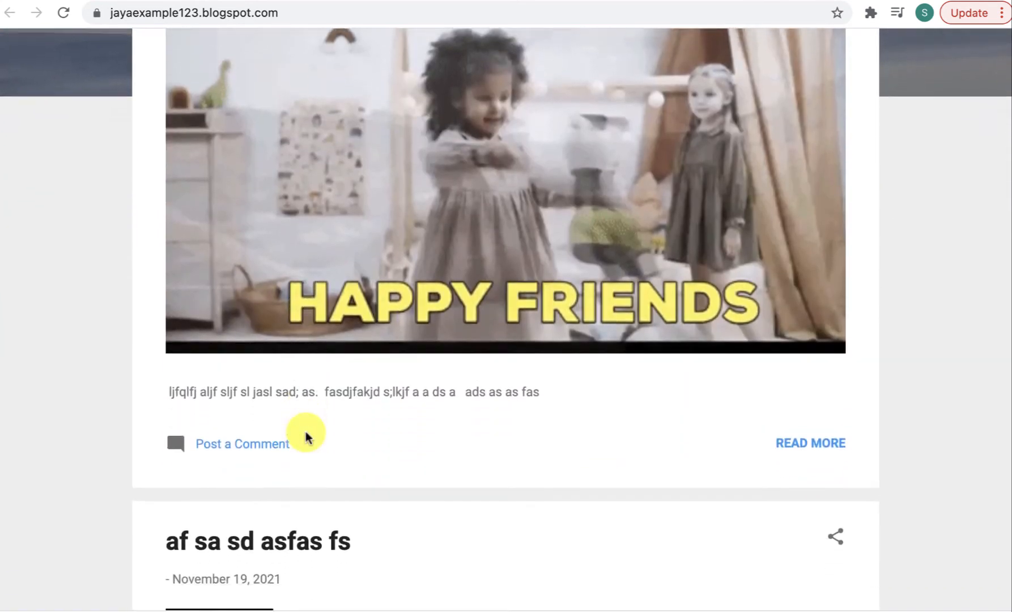
{"action": "scroll", "coordinate": [306, 430], "scroll_direction": "up", "scroll_amount": 4}
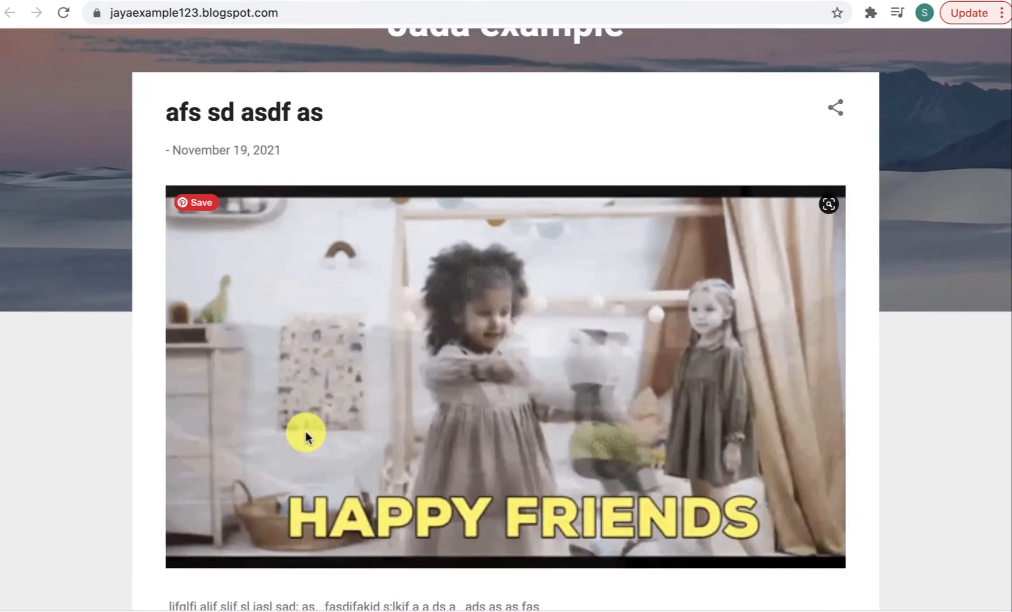
{"action": "scroll", "coordinate": [305, 431], "scroll_direction": "up", "scroll_amount": 1}
{"action": "scroll", "coordinate": [306, 431], "scroll_direction": "down", "scroll_amount": 2}
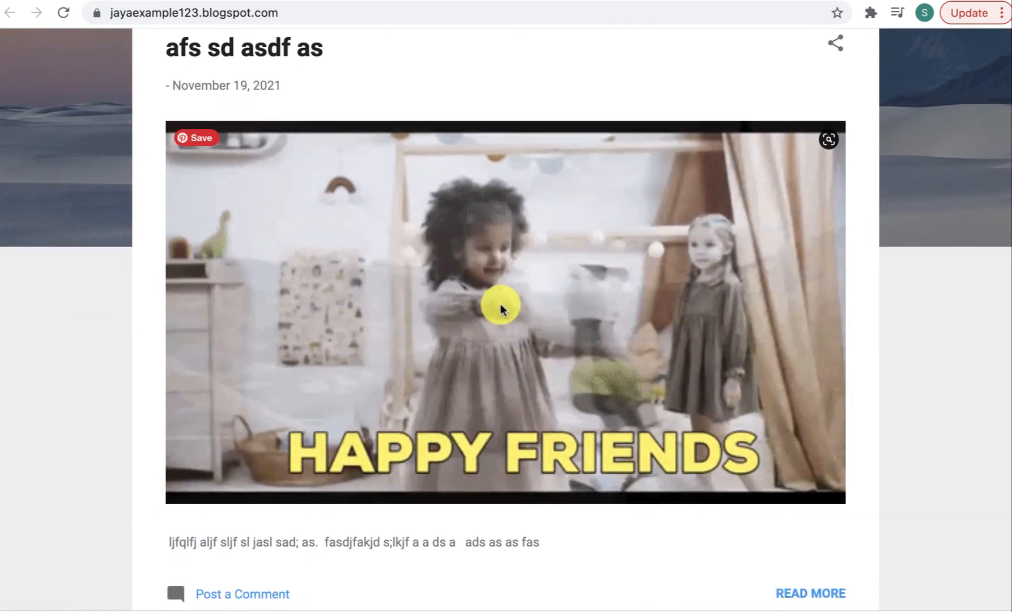
{"action": "scroll", "coordinate": [501, 306], "scroll_direction": "down", "scroll_amount": 1}
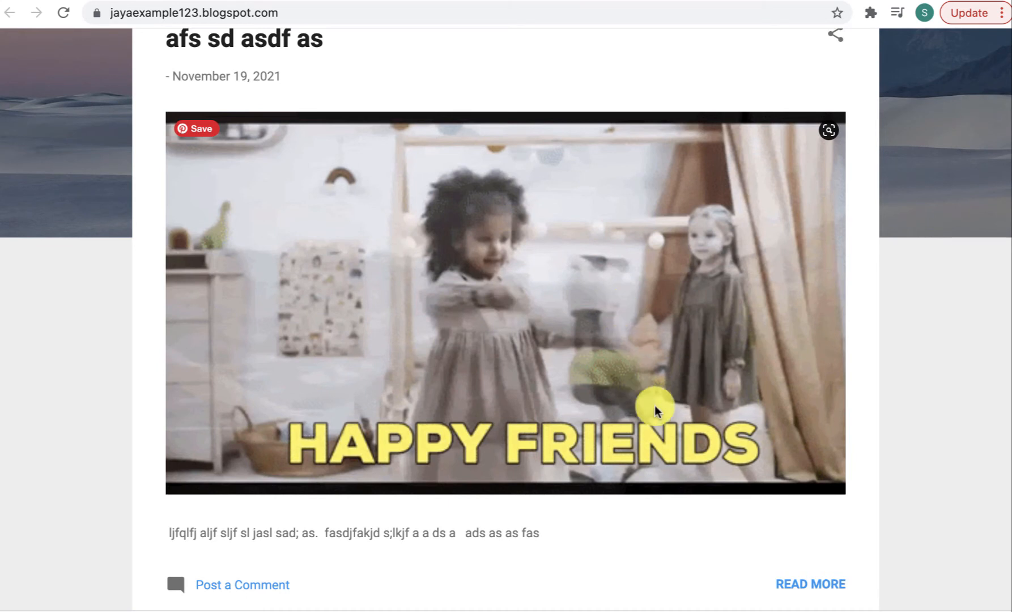
{"action": "scroll", "coordinate": [708, 538], "scroll_direction": "down", "scroll_amount": 1}
{"action": "scroll", "coordinate": [709, 539], "scroll_direction": "up", "scroll_amount": 2}
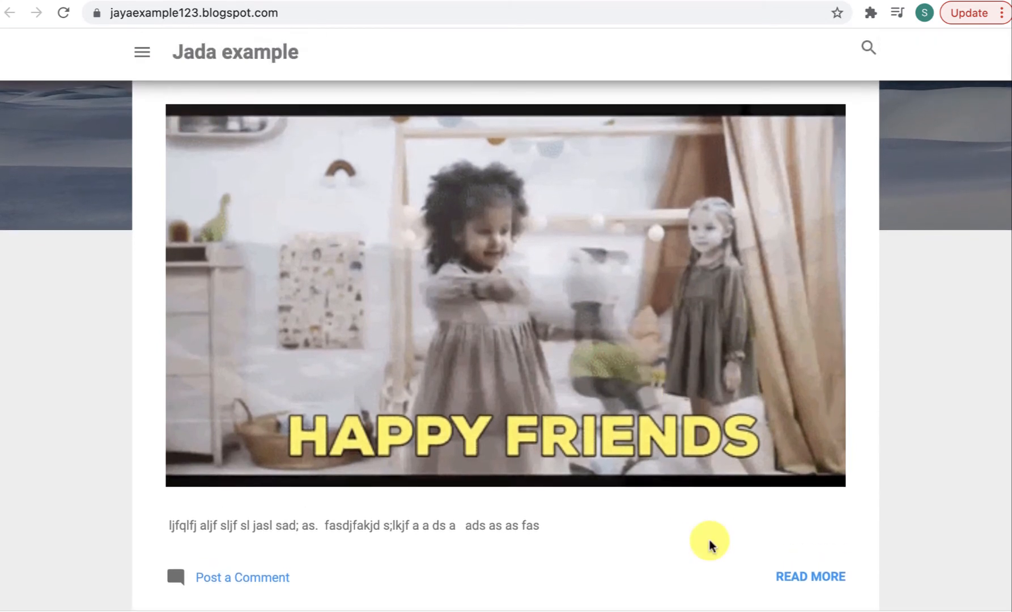
{"action": "scroll", "coordinate": [709, 539], "scroll_direction": "up", "scroll_amount": 4}
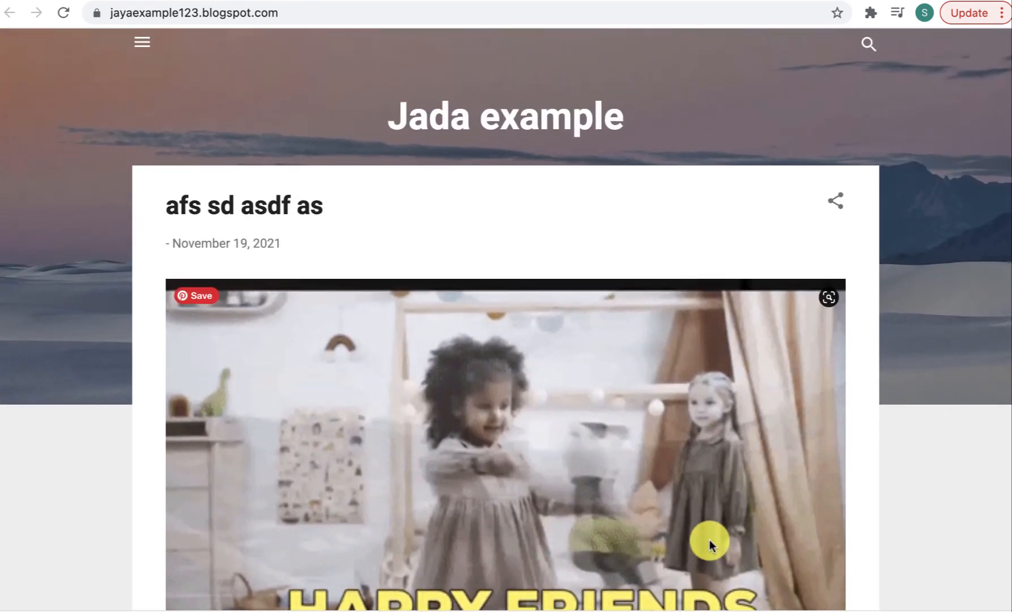
{"action": "scroll", "coordinate": [709, 540], "scroll_direction": "down", "scroll_amount": 4}
{"action": "scroll", "coordinate": [709, 542], "scroll_direction": "down", "scroll_amount": 3}
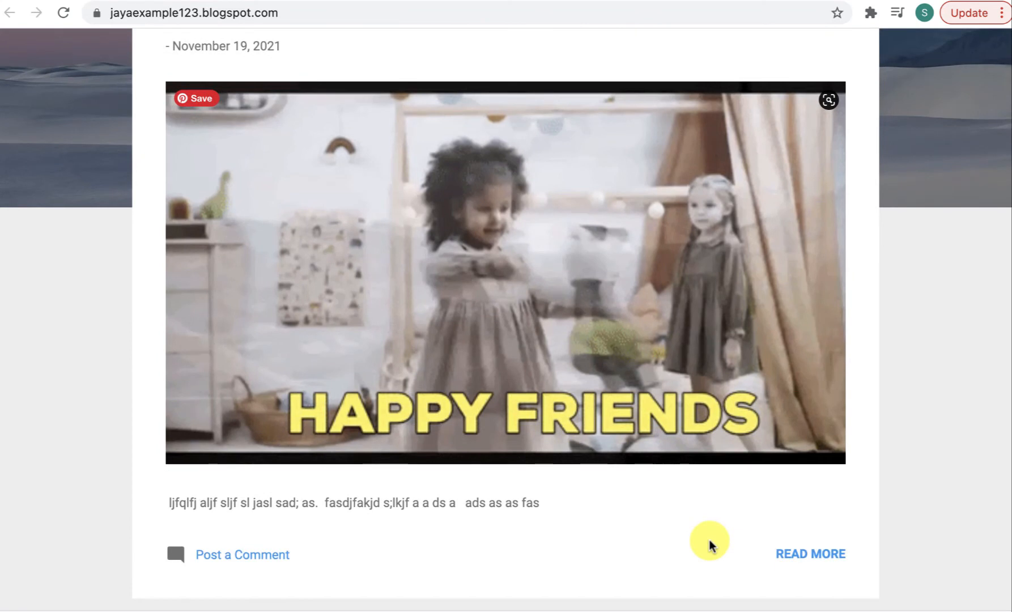
Open the full "afs sd asdf as" post, check the embedded GIF and select the post's web address
{"action": "left_click", "coordinate": [805, 556]}
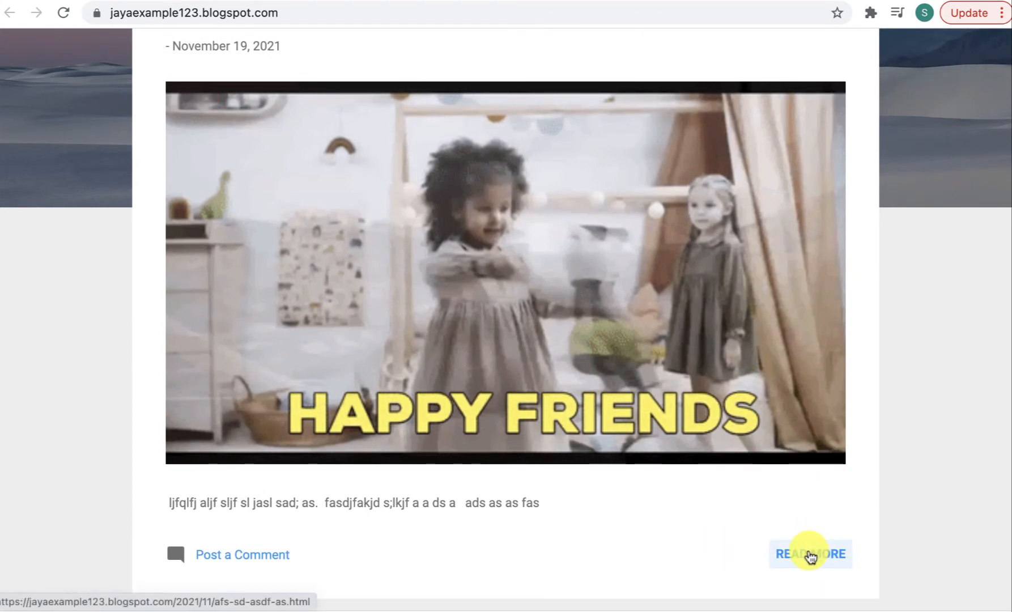
{"action": "left_click", "coordinate": [814, 548]}
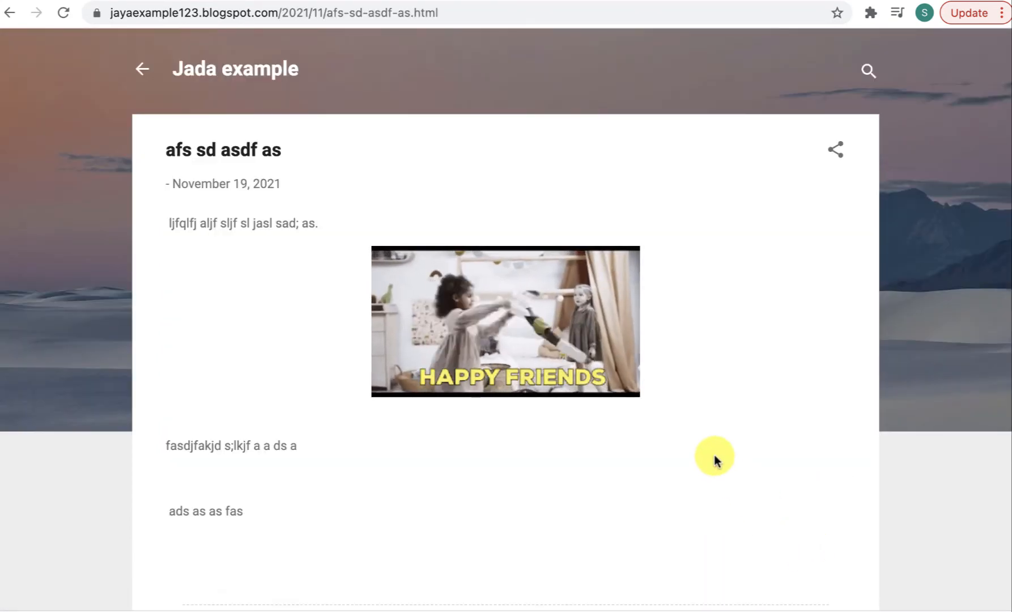
{"action": "mouse_move", "coordinate": [443, 347]}
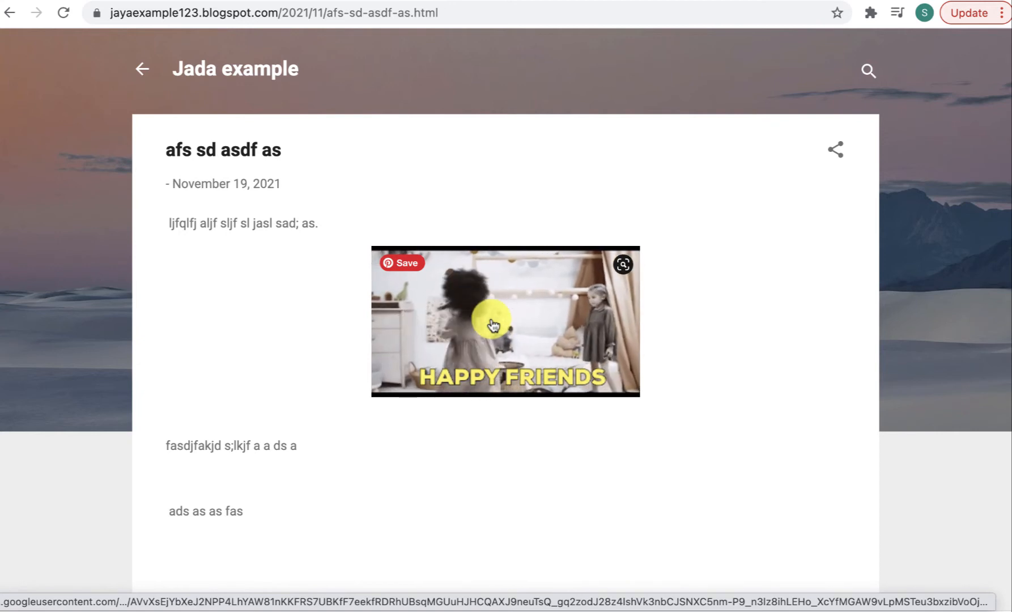
{"action": "left_click", "coordinate": [318, 443]}
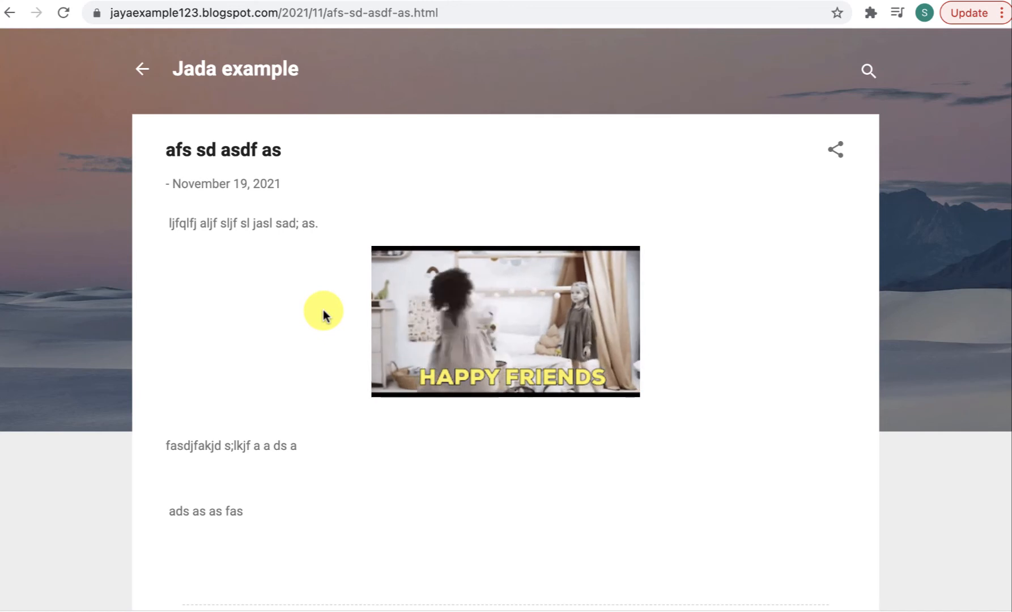
{"action": "left_click", "coordinate": [298, 9]}
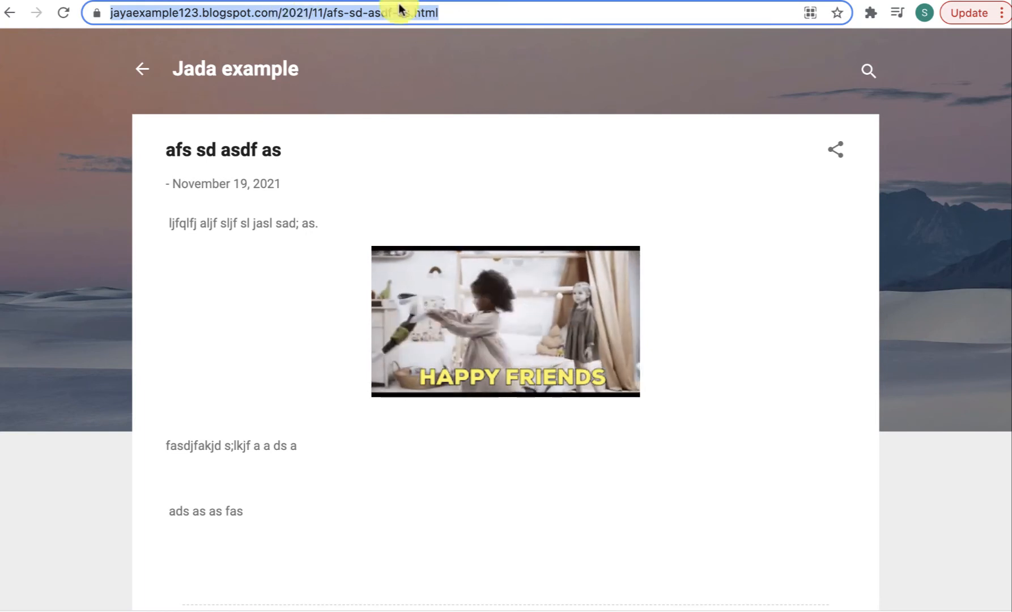
Switch to Blackboard and open the "Wk 10-11 Discussion (5%): Swartz Story & Animated GIFS" discussion to review its instructions
{"action": "left_click", "coordinate": [907, 0]}
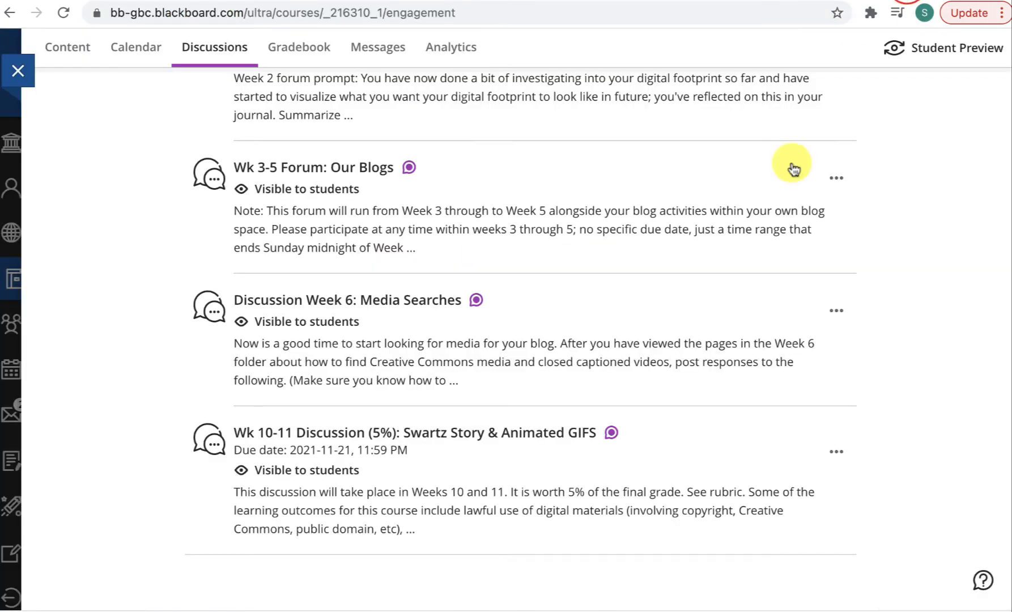
{"action": "left_click", "coordinate": [492, 435]}
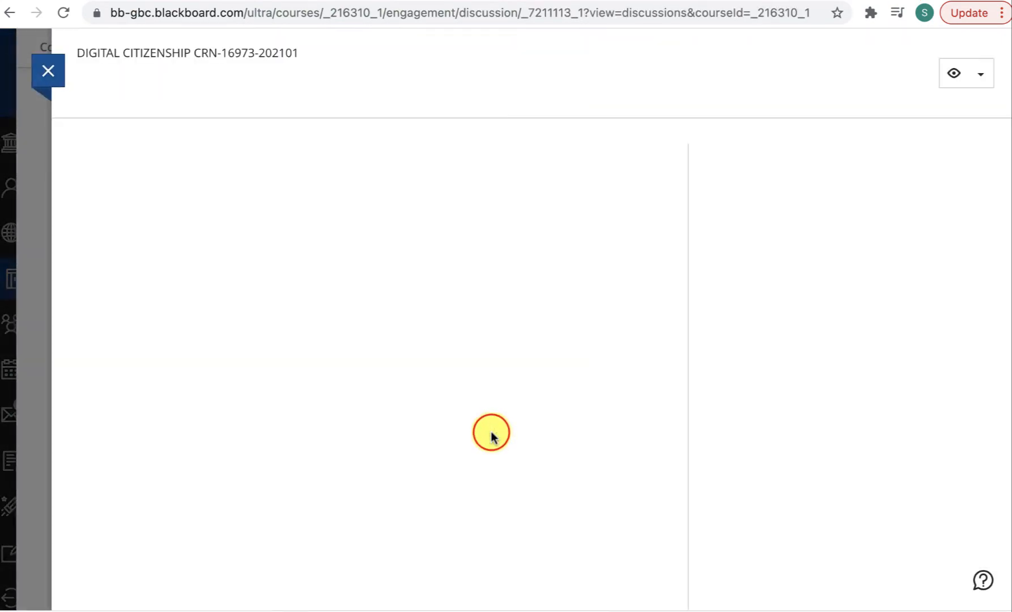
{"action": "scroll", "coordinate": [492, 431], "scroll_direction": "down", "scroll_amount": 5}
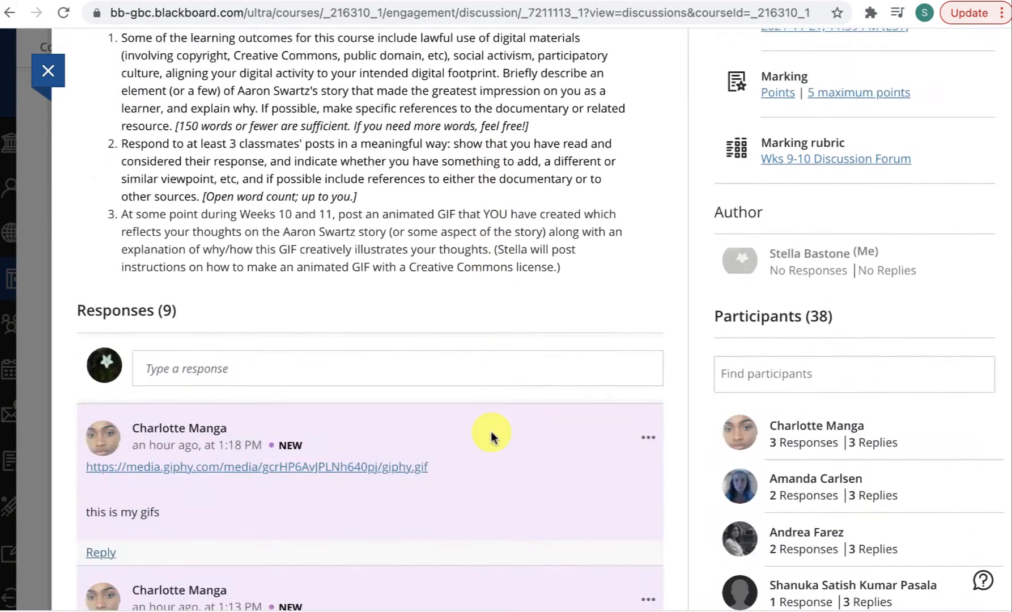
{"action": "scroll", "coordinate": [491, 434], "scroll_direction": "up", "scroll_amount": 4}
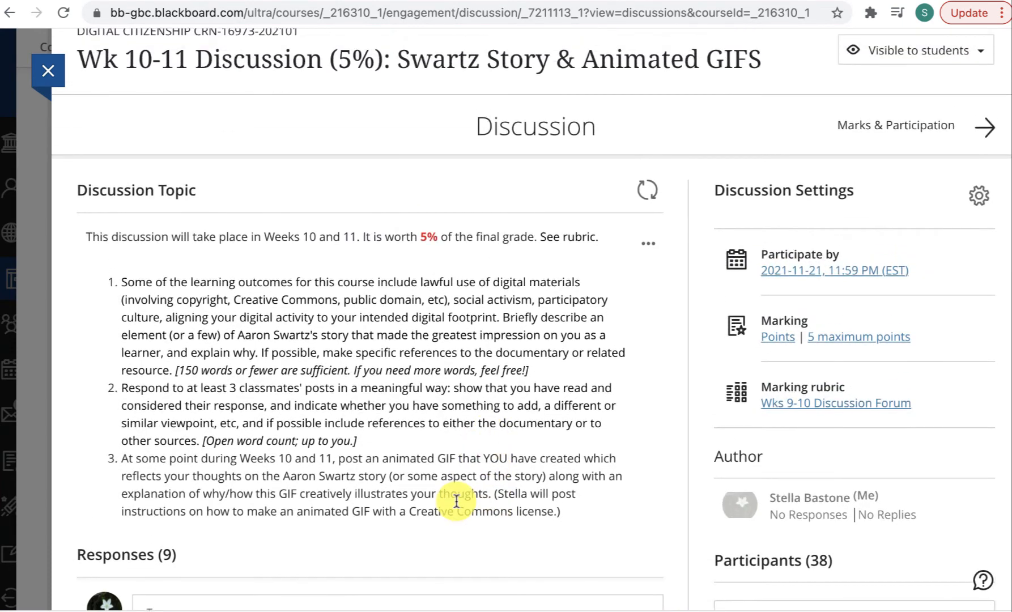
Start a response to the discussion with the lines "lkfjsjfalkjf aljf; a" and "alsjflsa jaf"
{"action": "scroll", "coordinate": [510, 437], "scroll_direction": "down", "scroll_amount": 1}
{"action": "left_click", "coordinate": [426, 536]}
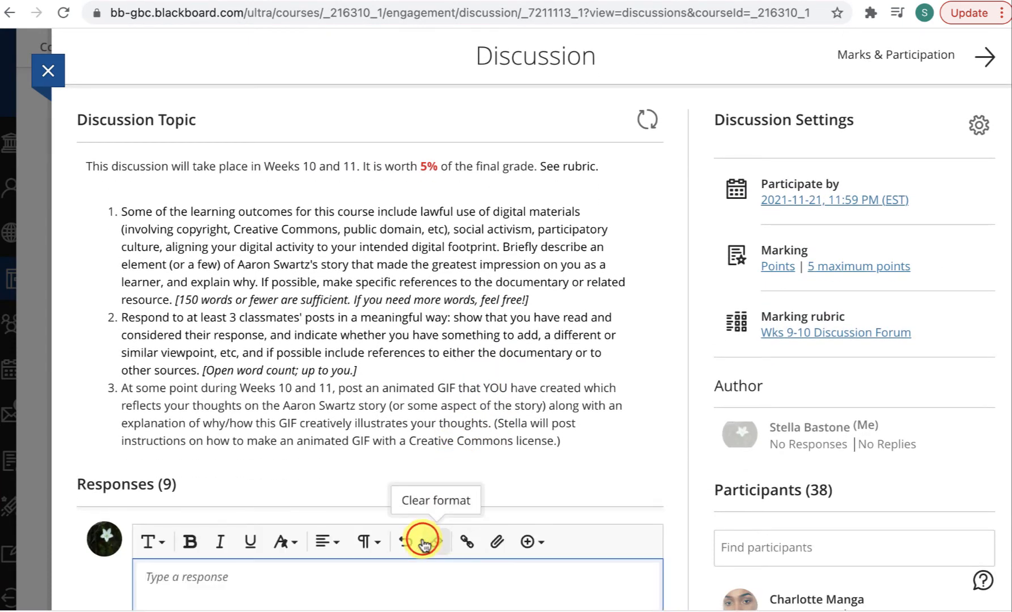
{"action": "type", "text": "lkfjsjfalkjf aljf; a"}
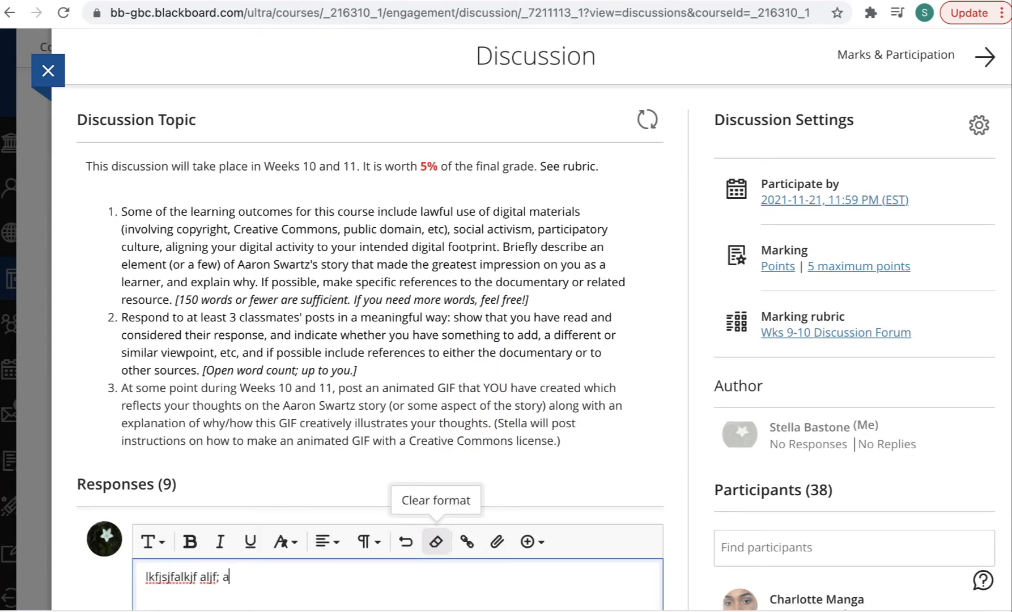
{"action": "scroll", "coordinate": [430, 537], "scroll_direction": "down", "scroll_amount": 3}
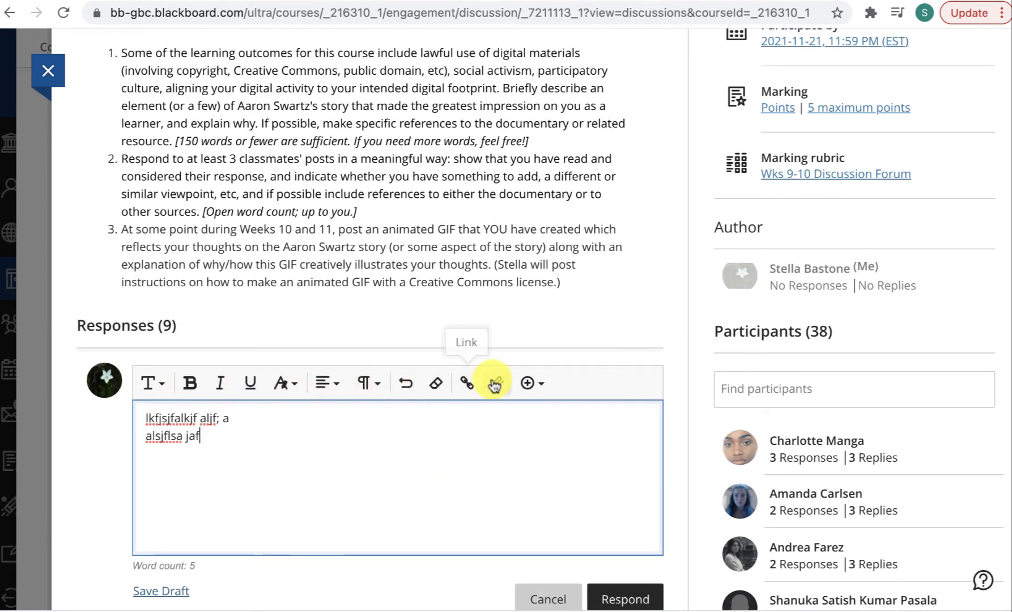
Begin inserting a web image into the response, then switch to GIPHY, copy the Happy GIF's share link and return to Blackboard
{"action": "left_click", "coordinate": [541, 383]}
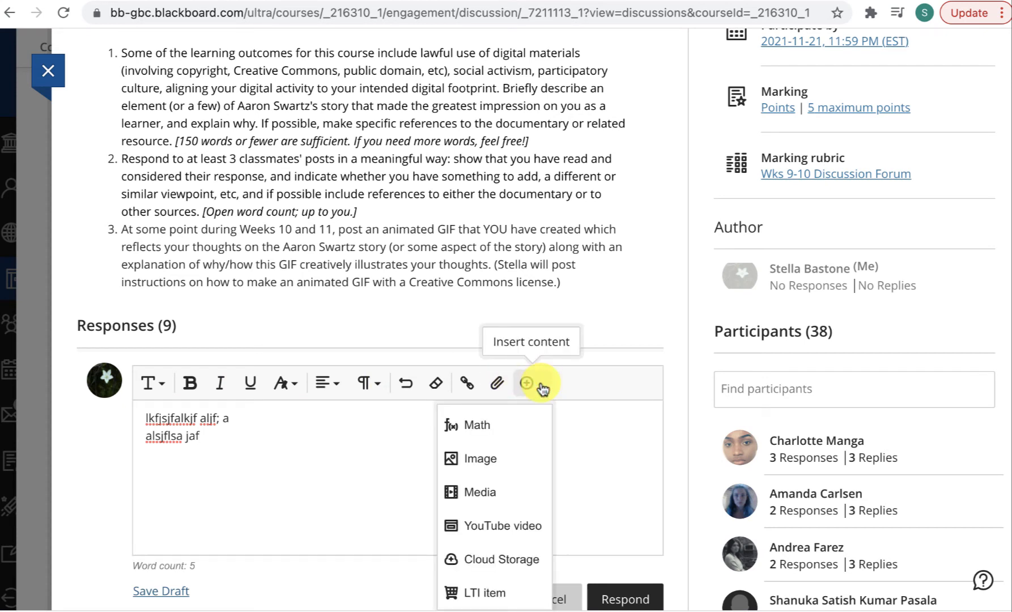
{"action": "left_click", "coordinate": [482, 460]}
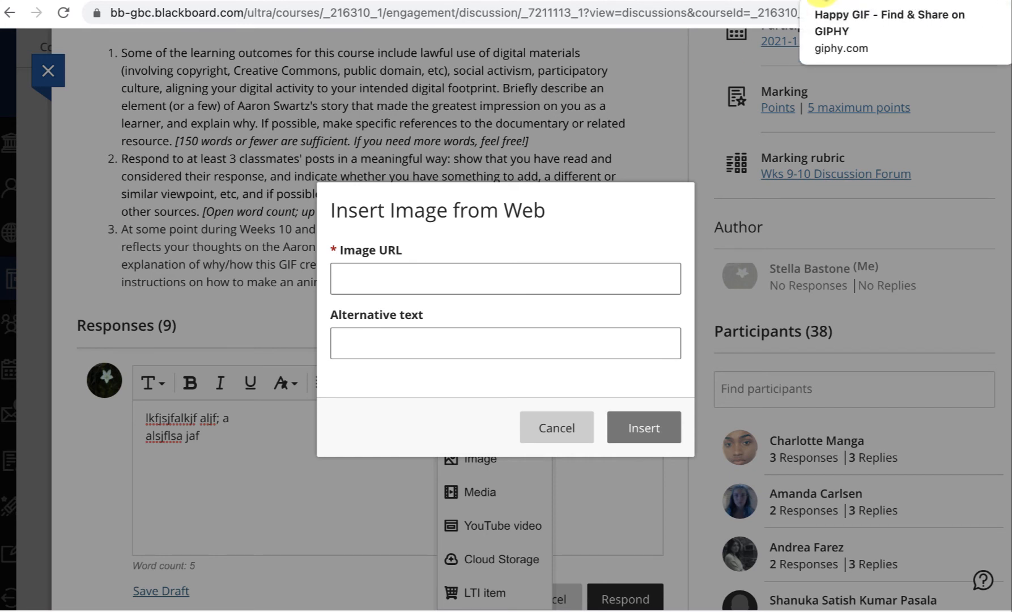
{"action": "left_click", "coordinate": [824, 1]}
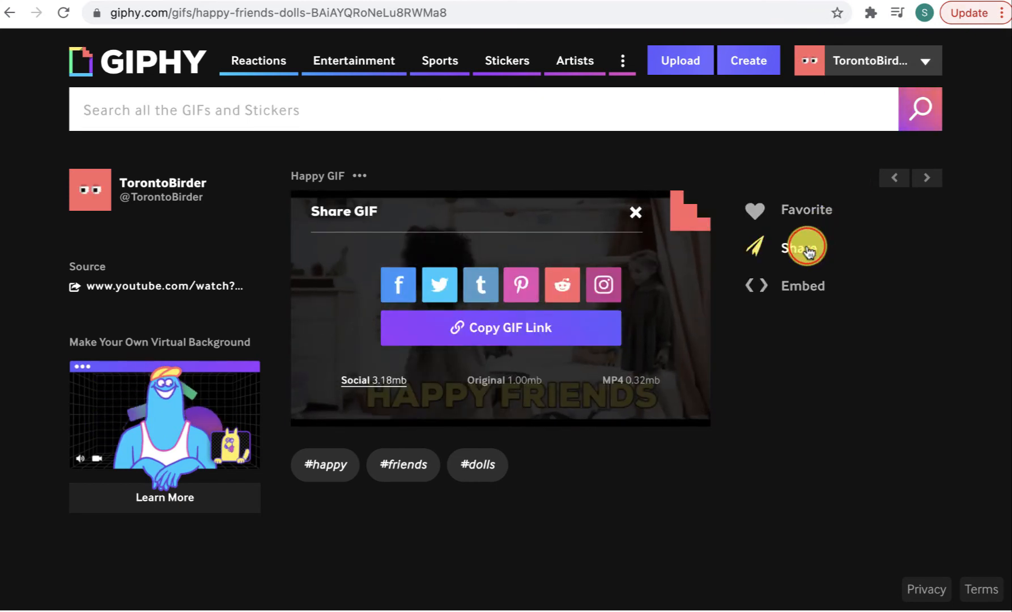
{"action": "left_click", "coordinate": [506, 334]}
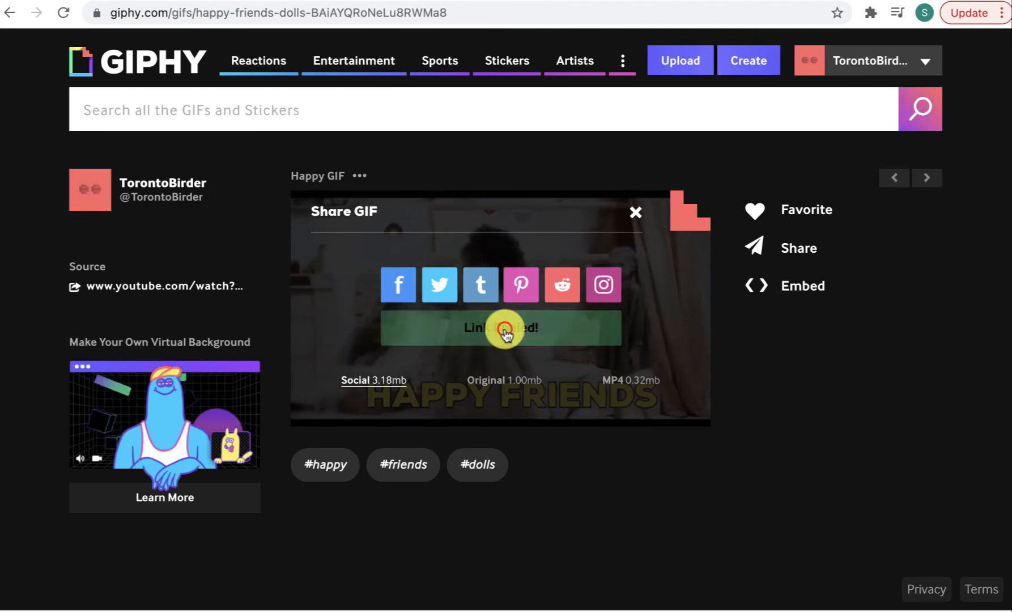
{"action": "left_click", "coordinate": [905, 0]}
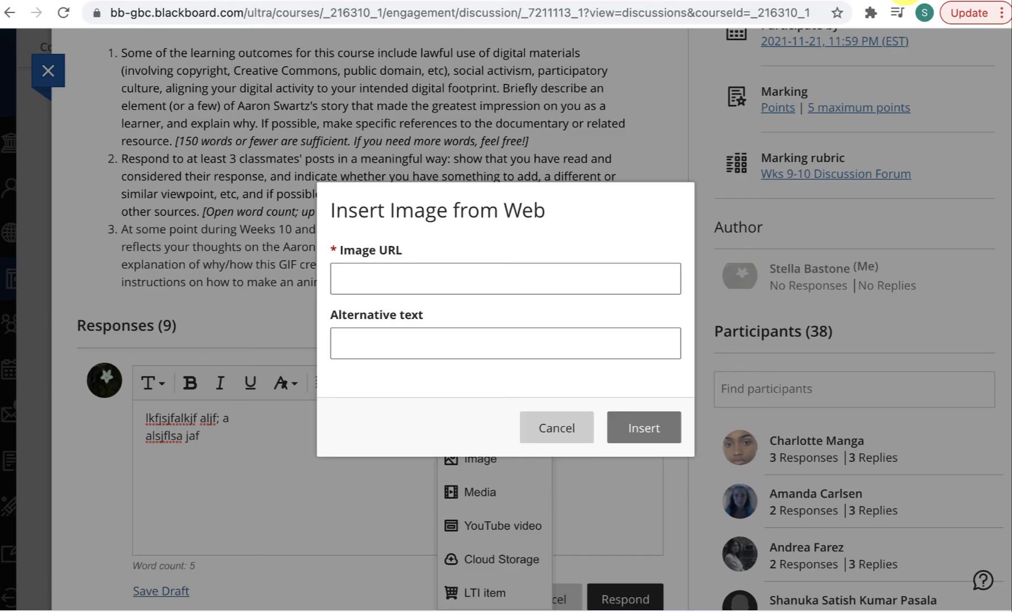
Insert the image from the copied giphy.gif URL with the alternative text "littlefj alkj afa asjfask af f j. a."
{"action": "left_click", "coordinate": [537, 274]}
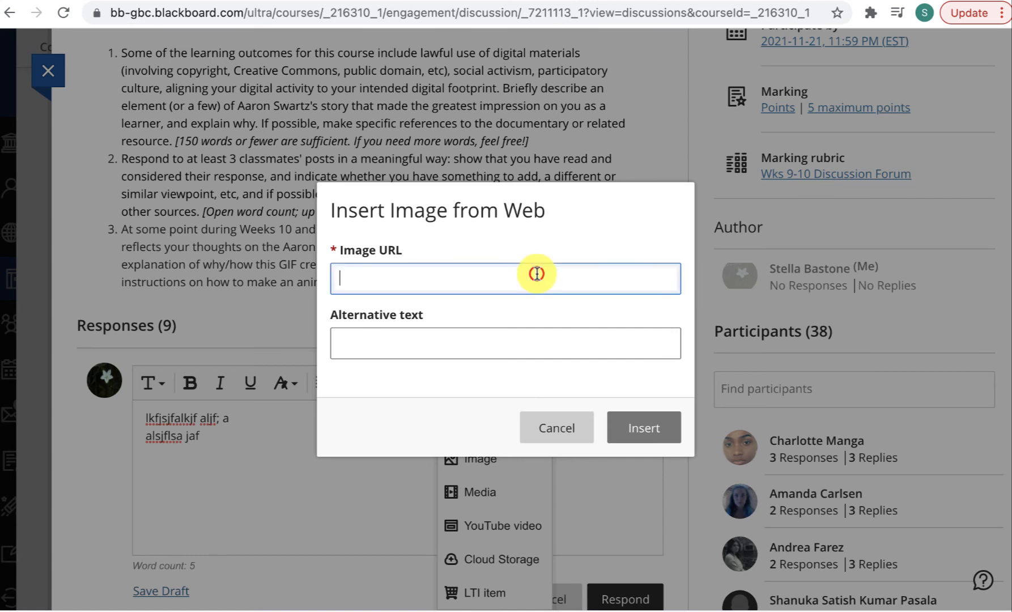
{"action": "key", "text": "ctrl+v"}
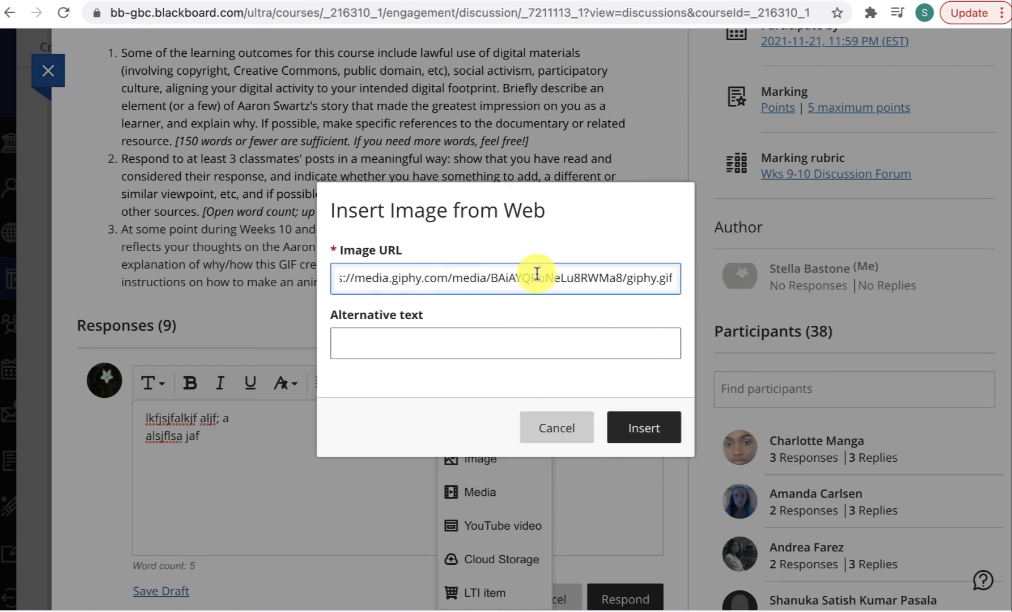
{"action": "left_click", "coordinate": [485, 344]}
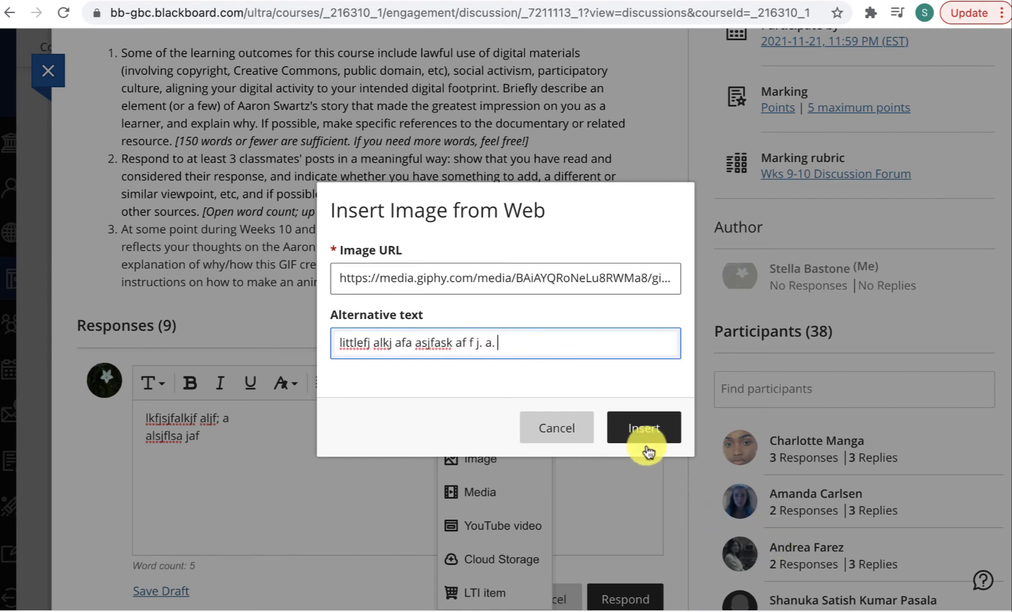
{"action": "left_click", "coordinate": [643, 428]}
{"action": "scroll", "coordinate": [612, 454], "scroll_direction": "down", "scroll_amount": 4}
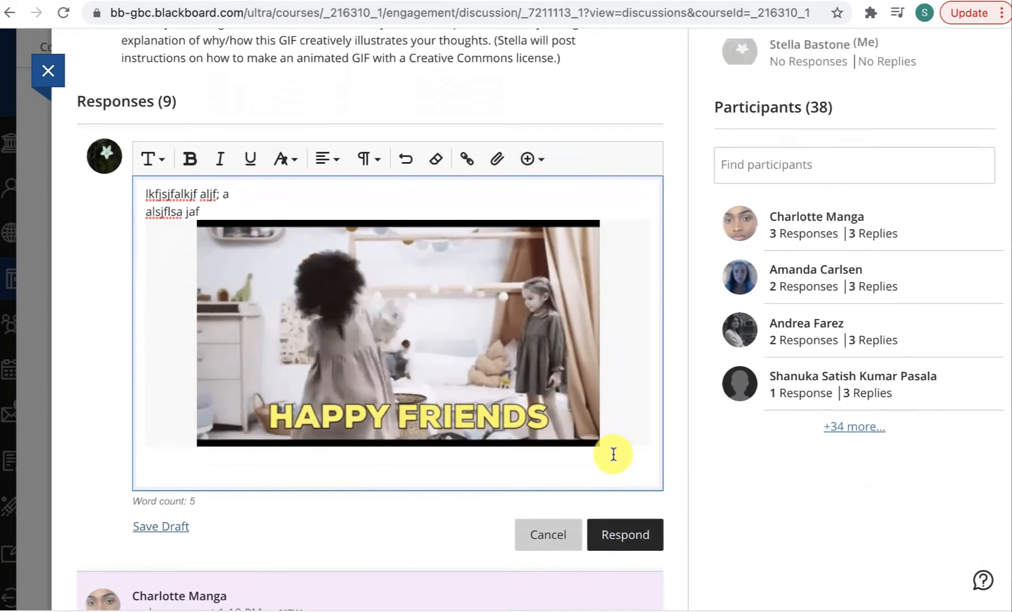
Delete the embedded Happy Friends GIF from the response, keeping the text lines above it
{"action": "left_click", "coordinate": [603, 462]}
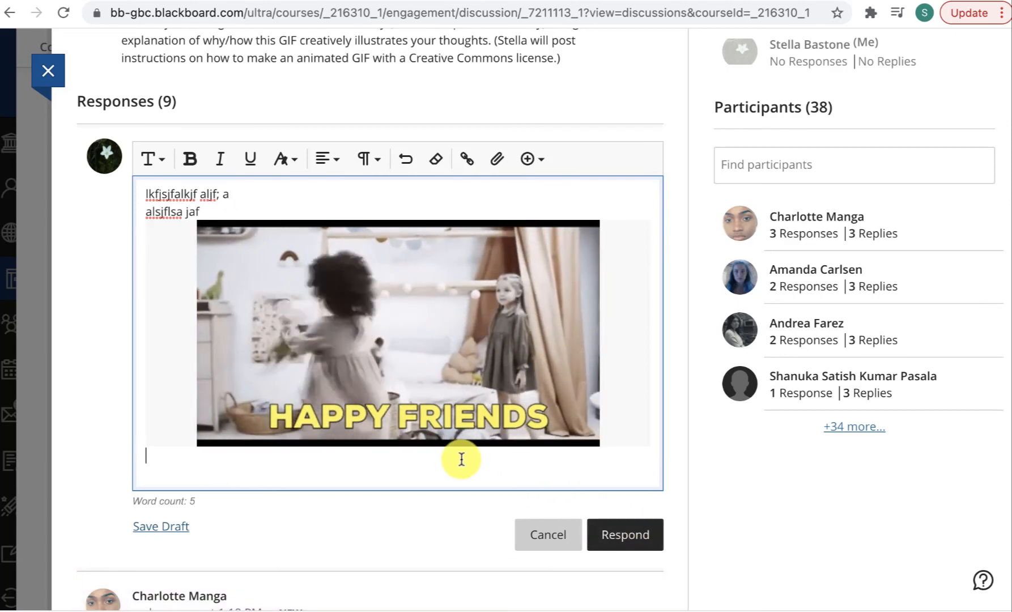
{"action": "key", "text": "BackSpace"}
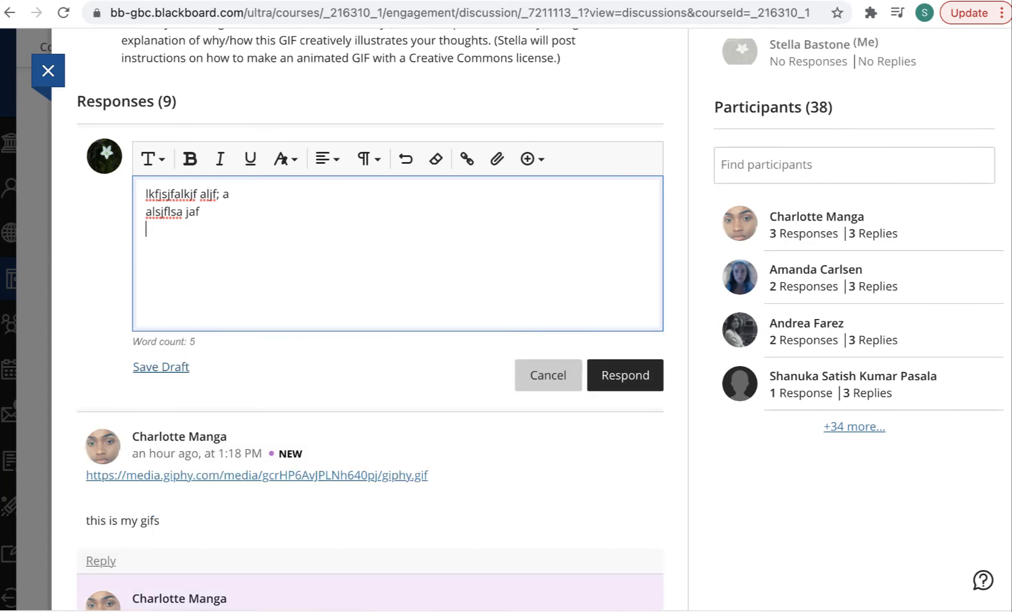
{"action": "scroll", "coordinate": [396, 317], "scroll_direction": "up", "scroll_amount": 3}
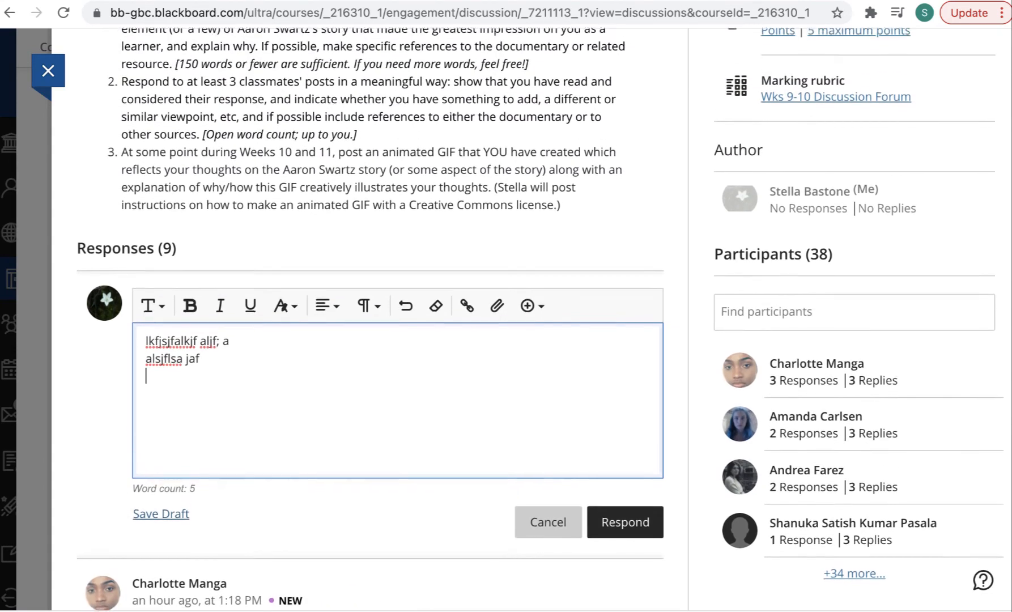
{"action": "scroll", "coordinate": [397, 317], "scroll_direction": "up", "scroll_amount": 1}
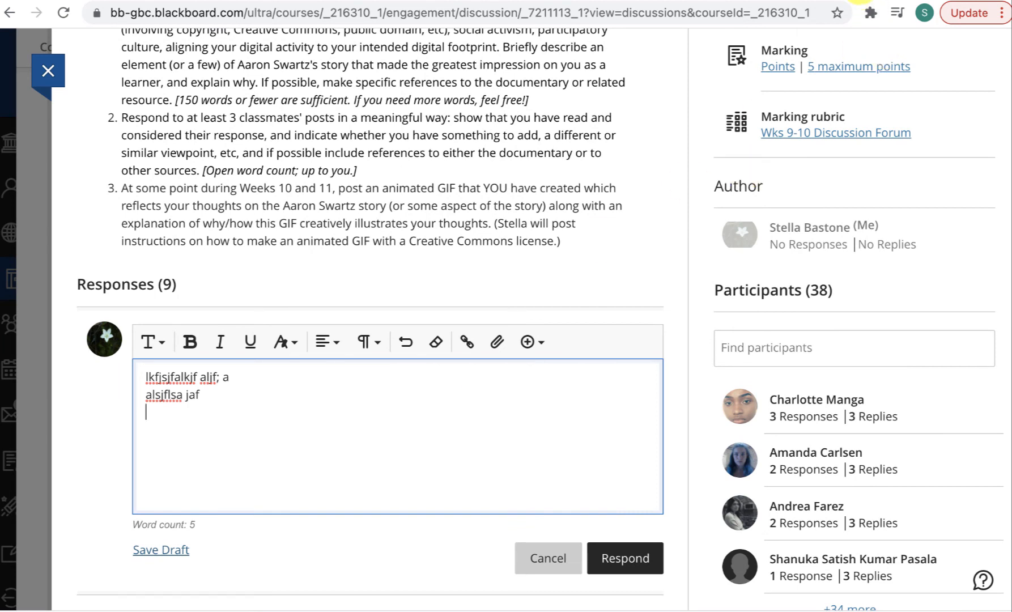
Add the line "hjfajffjf q a:" to the response and paste the copied GIPHY GIF link below it, followed by blank lines
{"action": "left_click", "coordinate": [839, 2]}
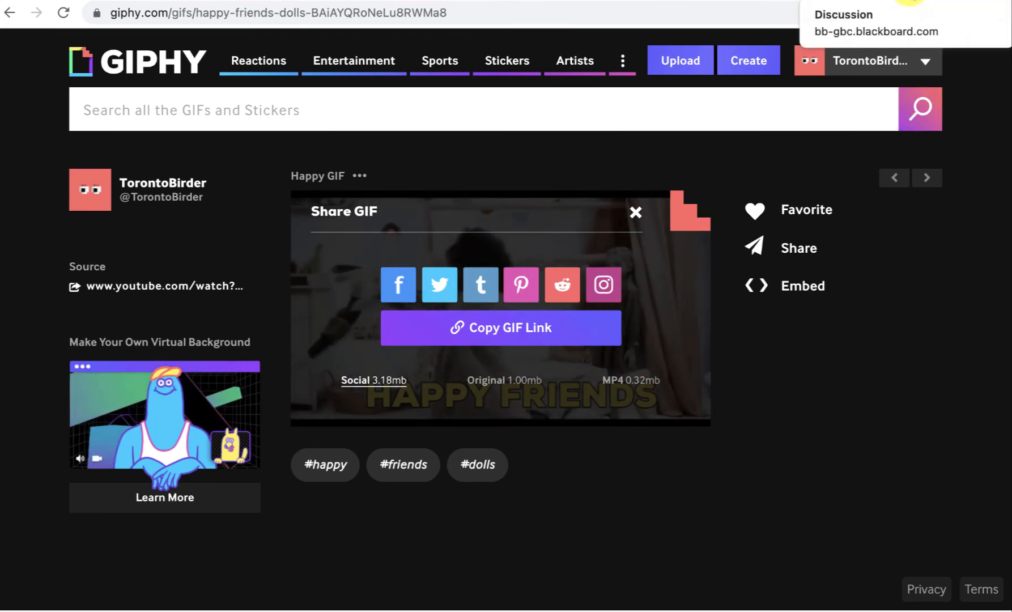
{"action": "left_click", "coordinate": [907, 2]}
{"action": "key", "text": "Return"}
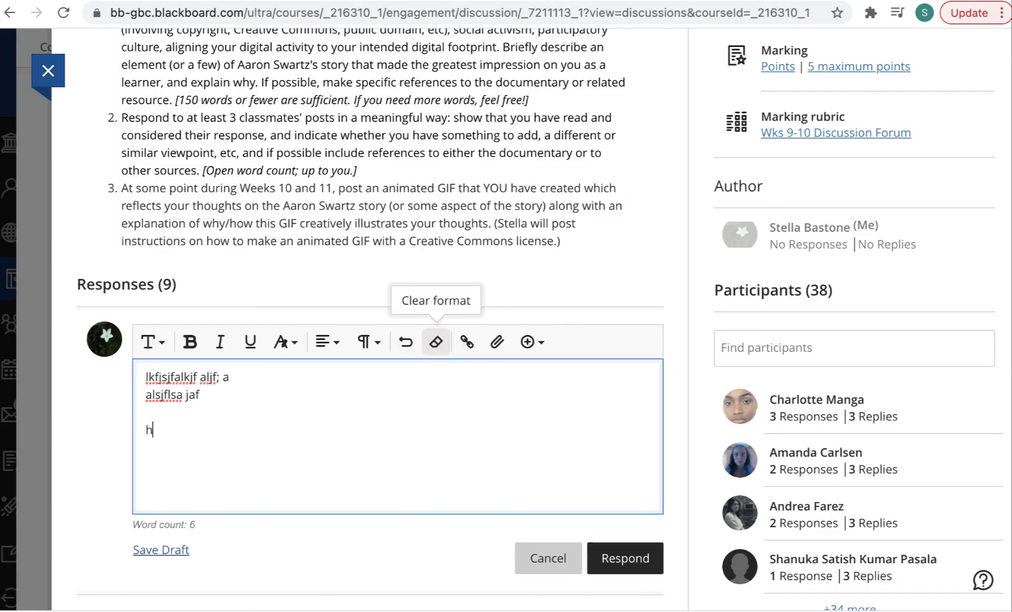
{"action": "type", "text": "hjfajffjf q a:"}
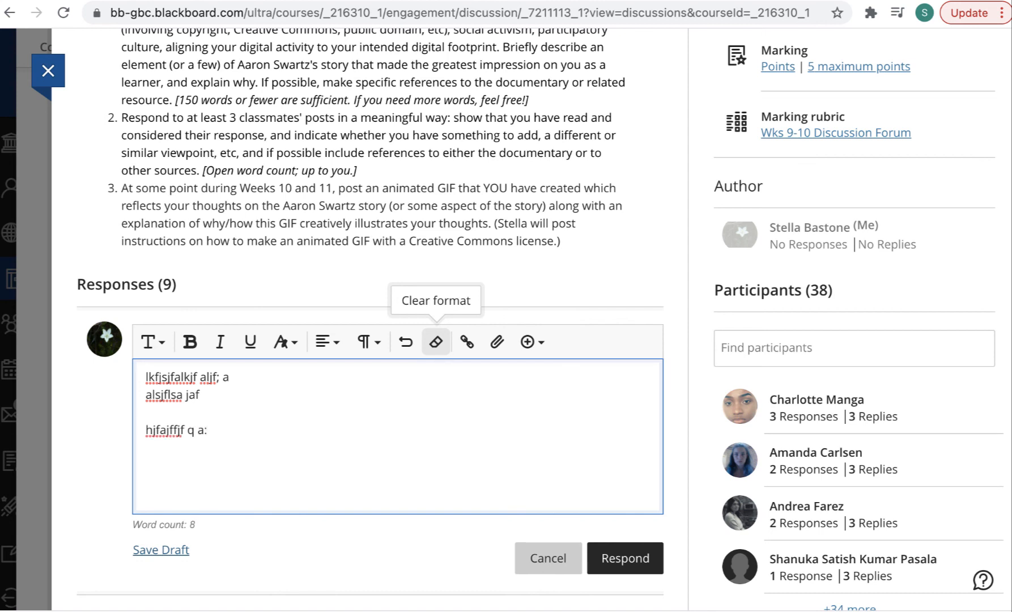
{"action": "key", "text": "super+v"}
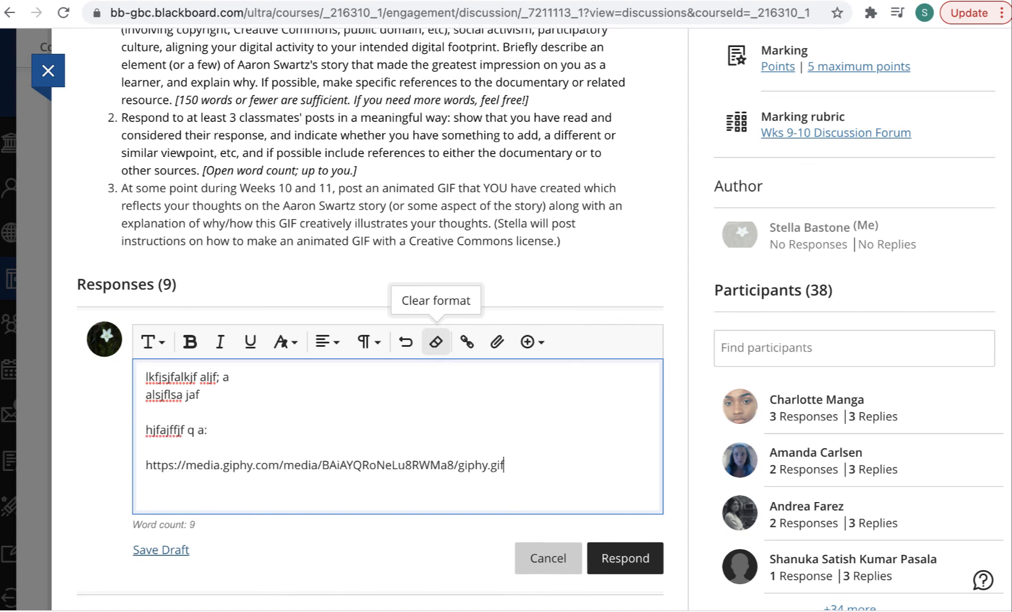
{"action": "key", "text": "Return"}
{"action": "key", "text": "Return"}
Turn the pasted giphy.gif address into a hyperlink using the same URL, and place the cursor below it
{"action": "scroll", "coordinate": [434, 394], "scroll_direction": "down", "scroll_amount": 1}
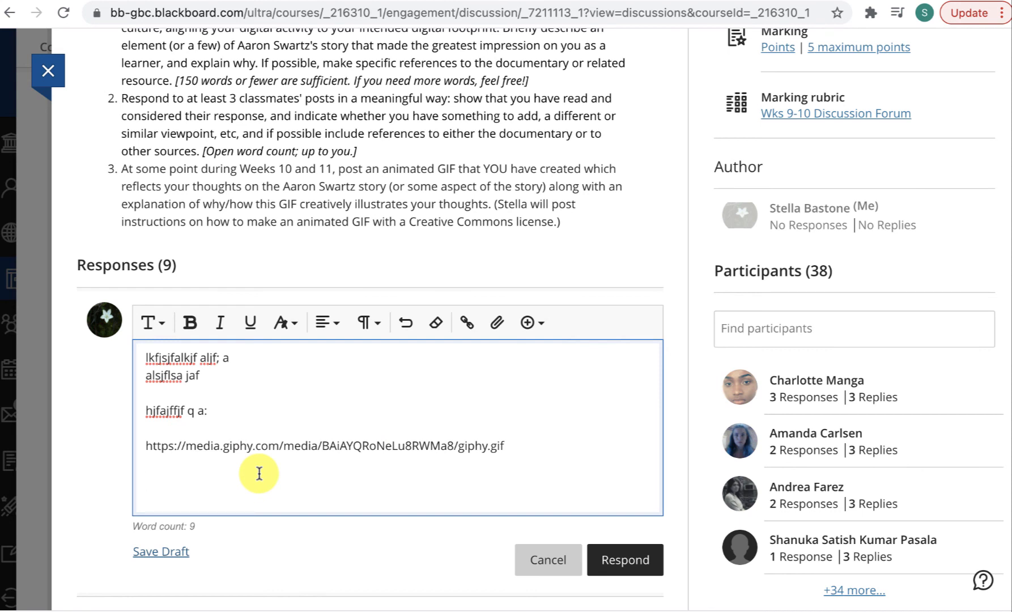
{"action": "left_click", "coordinate": [509, 445]}
{"action": "left_click_drag", "start_coordinate": [509, 445], "coordinate": [144, 449]}
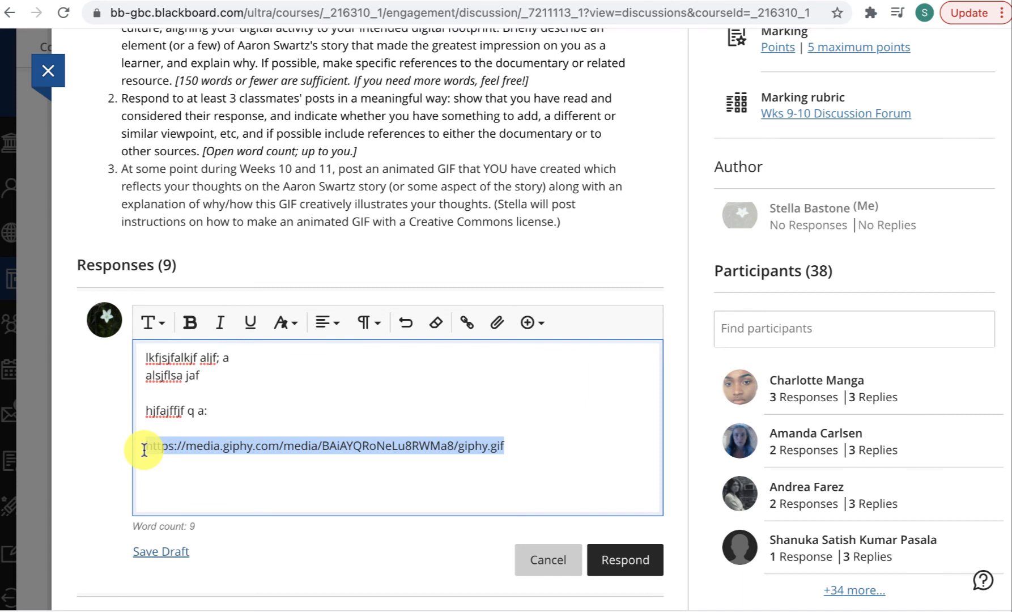
{"action": "left_click", "coordinate": [468, 331]}
{"action": "left_click", "coordinate": [434, 279]}
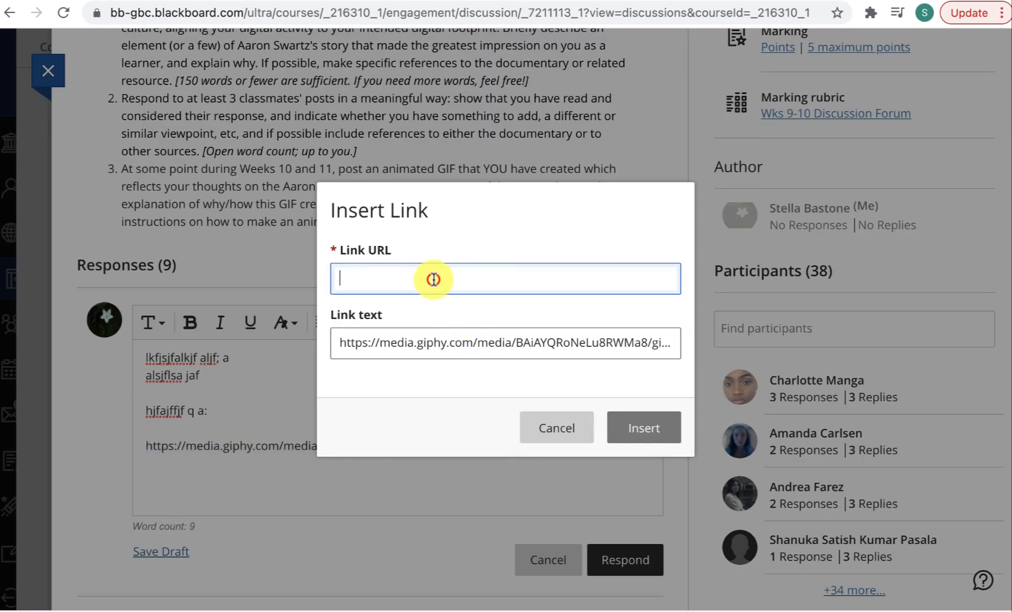
{"action": "key", "text": "ctrl+v"}
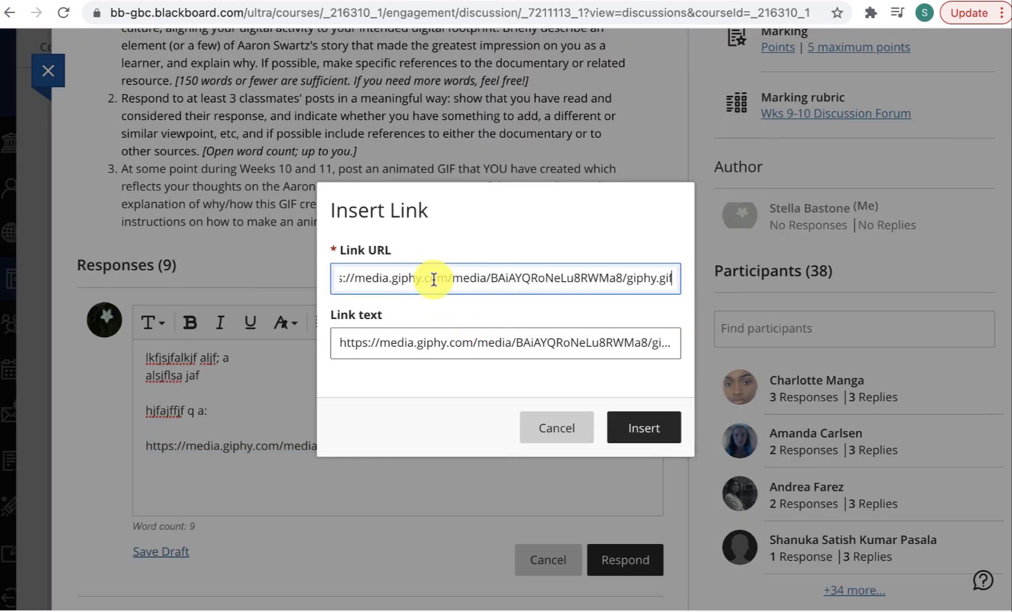
{"action": "left_click", "coordinate": [639, 433]}
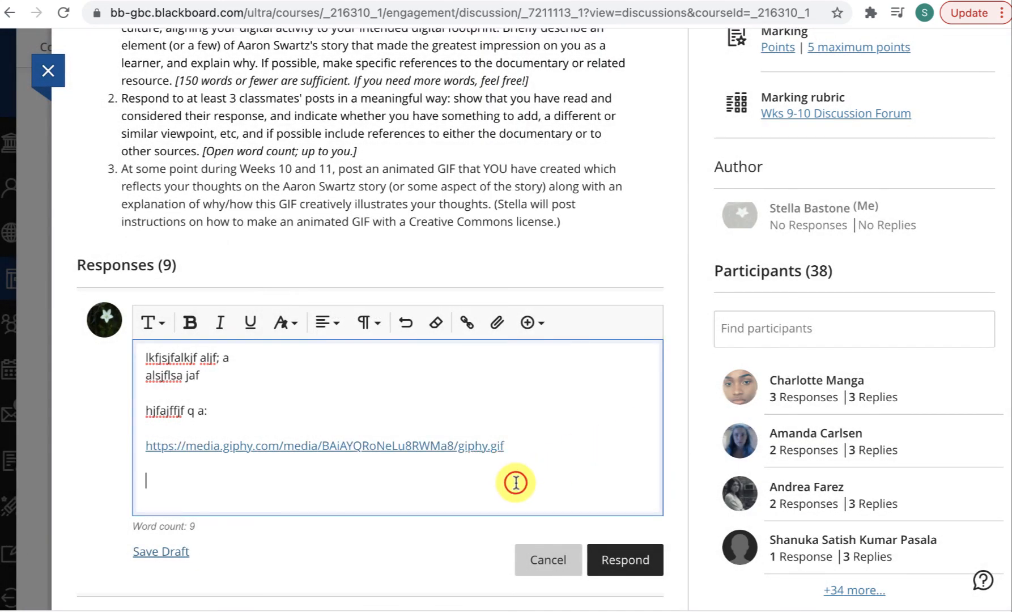
{"action": "left_click", "coordinate": [514, 483]}
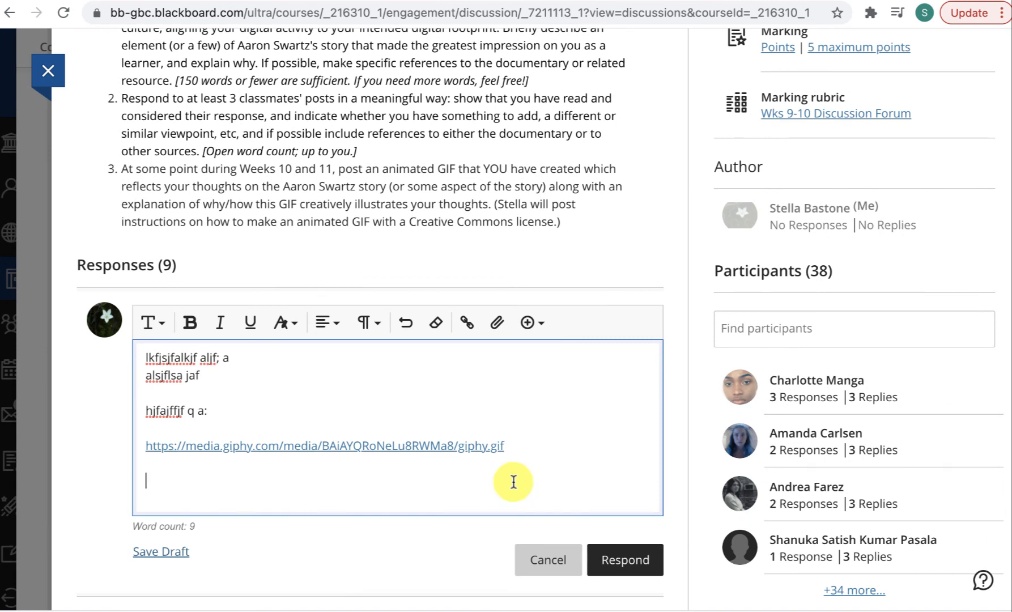